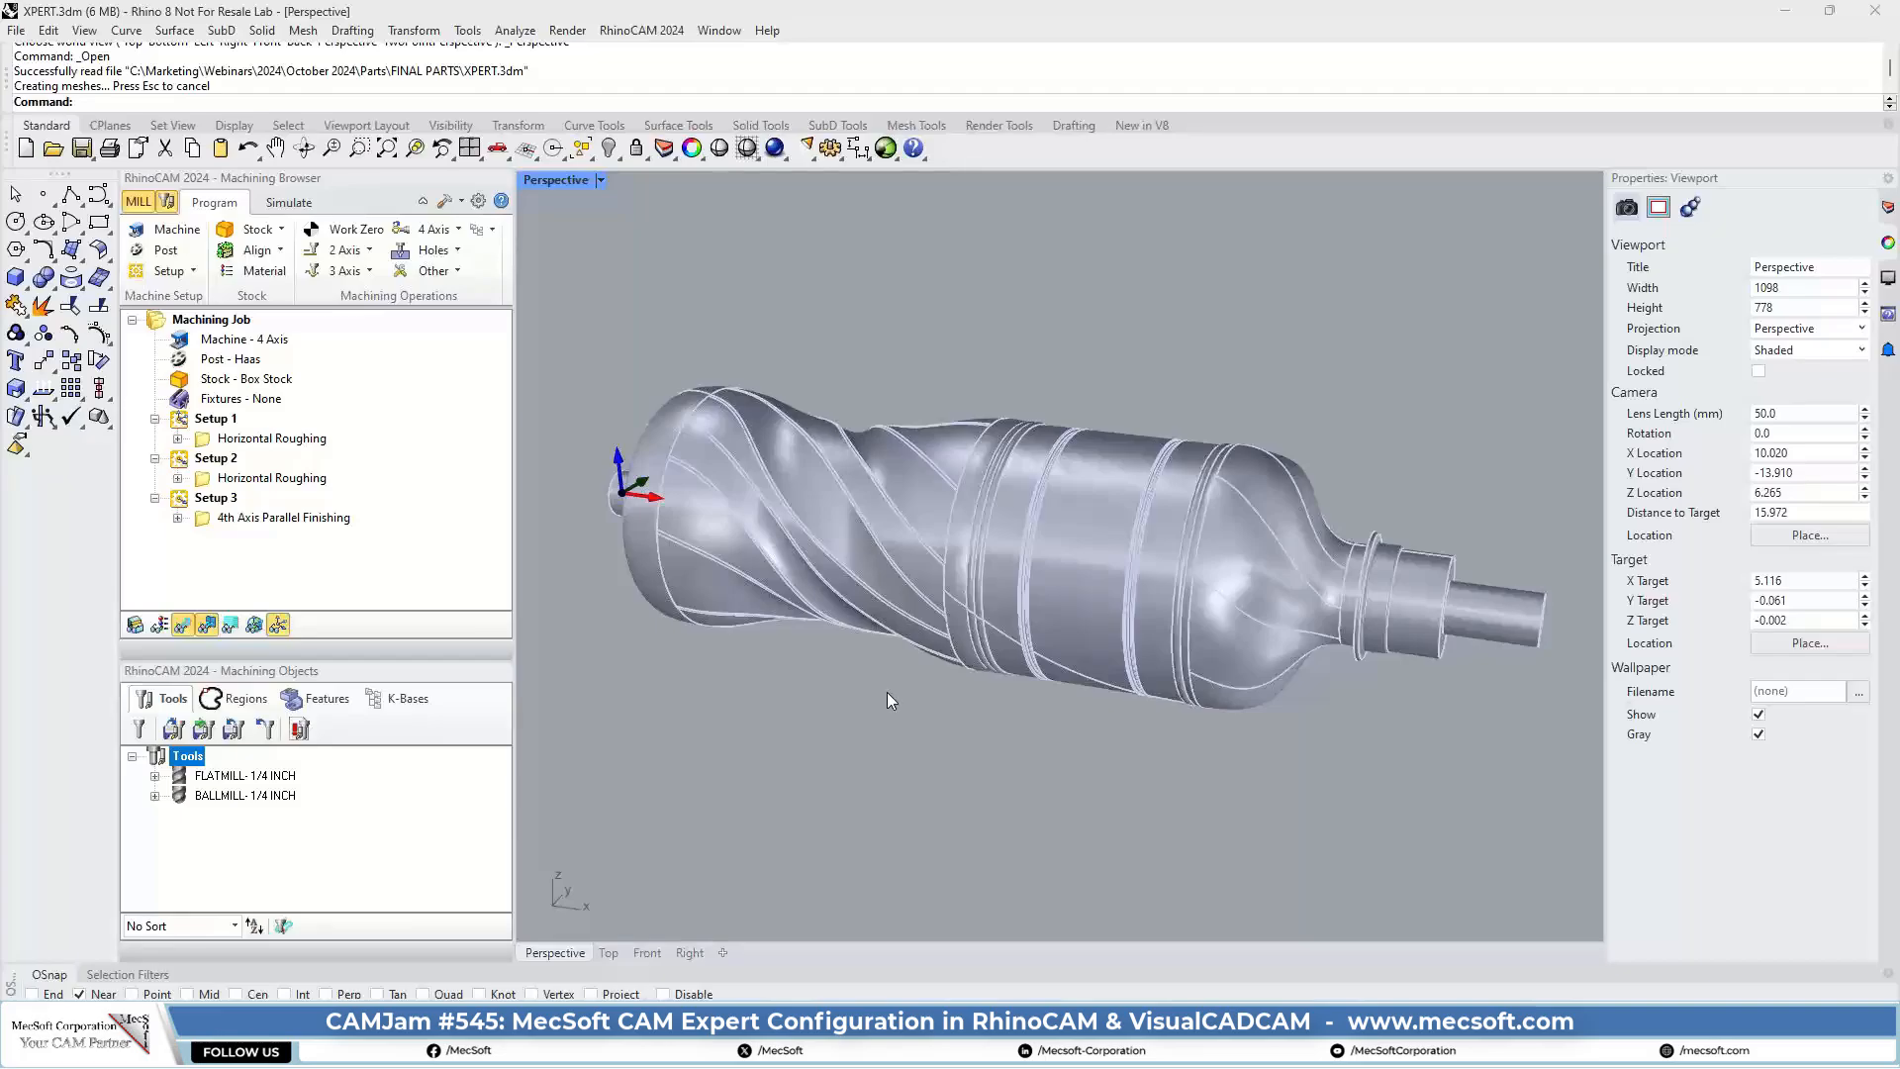
# - Examine the toolpaths of both Horizontal Roughing operations and the 4th Axis Parallel Finishing operation on the bottle
pyautogui.scroll(2, 1050, 624)
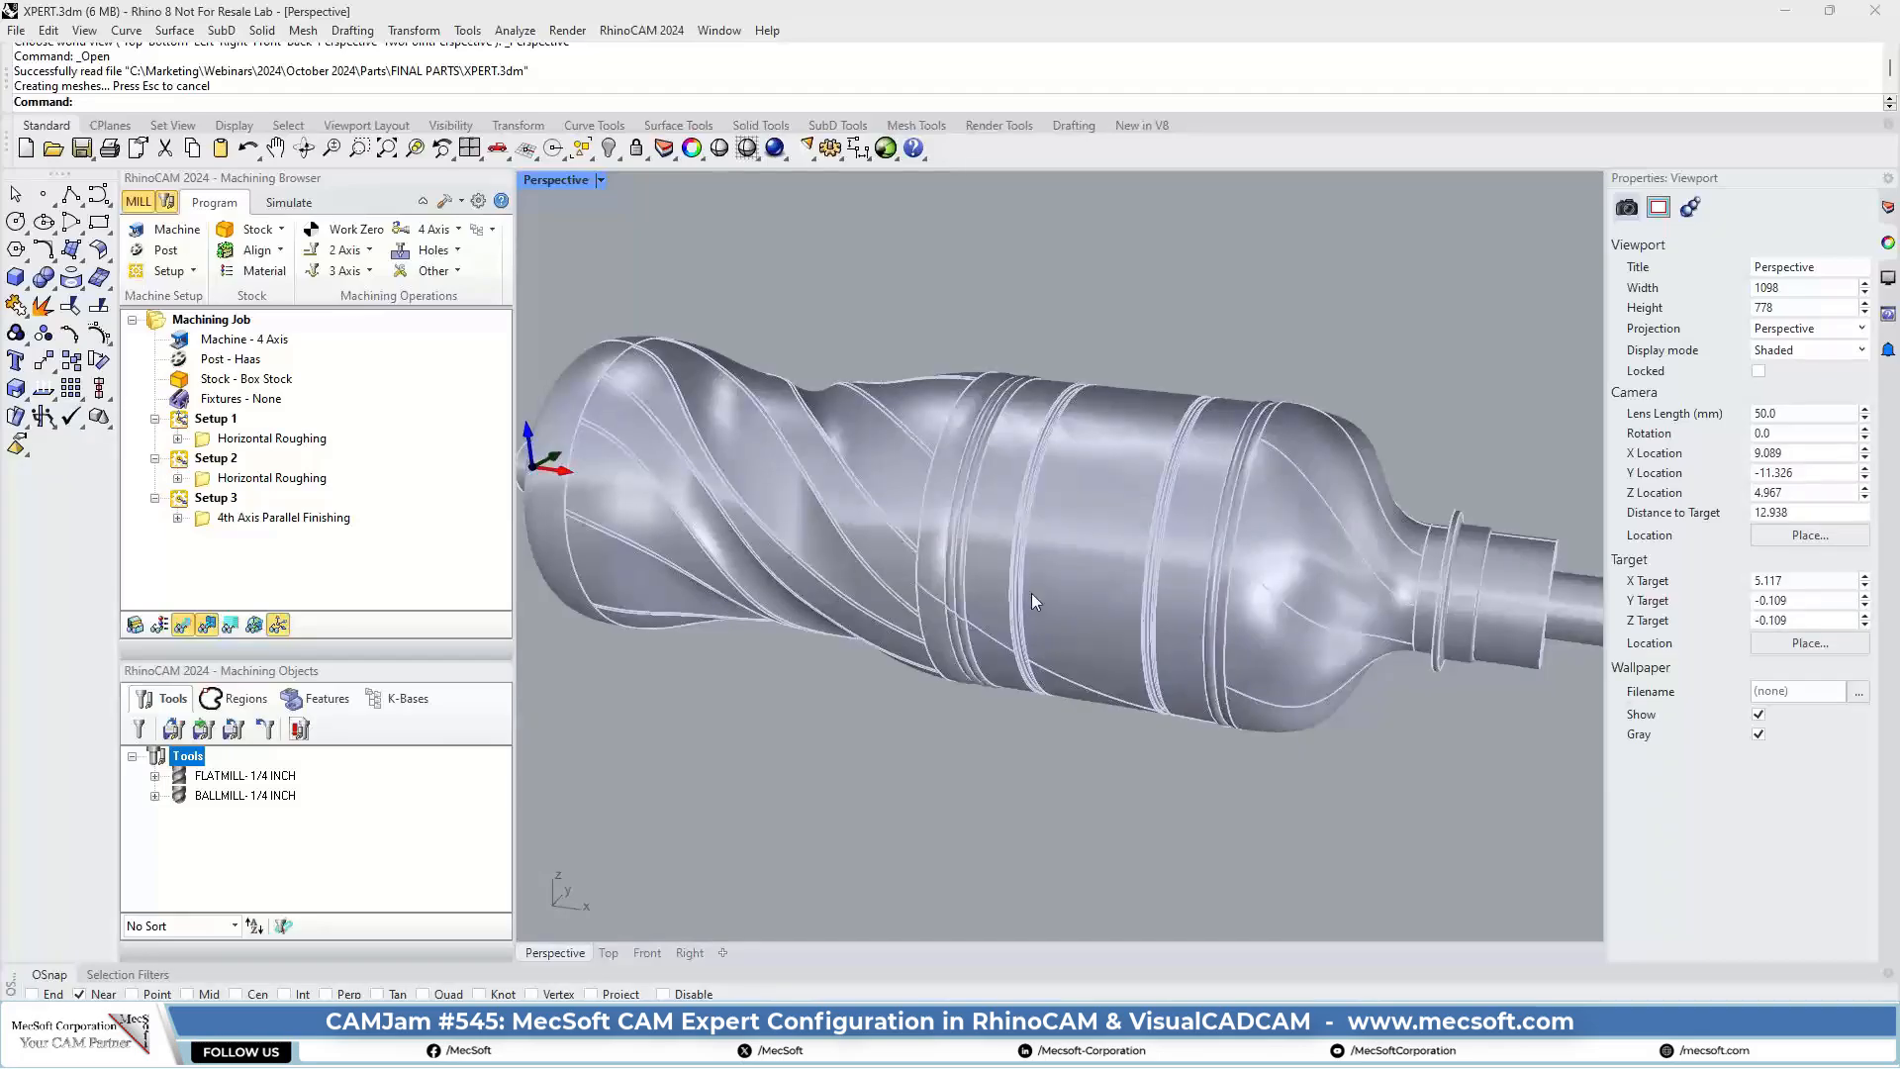
pyautogui.click(202, 443)
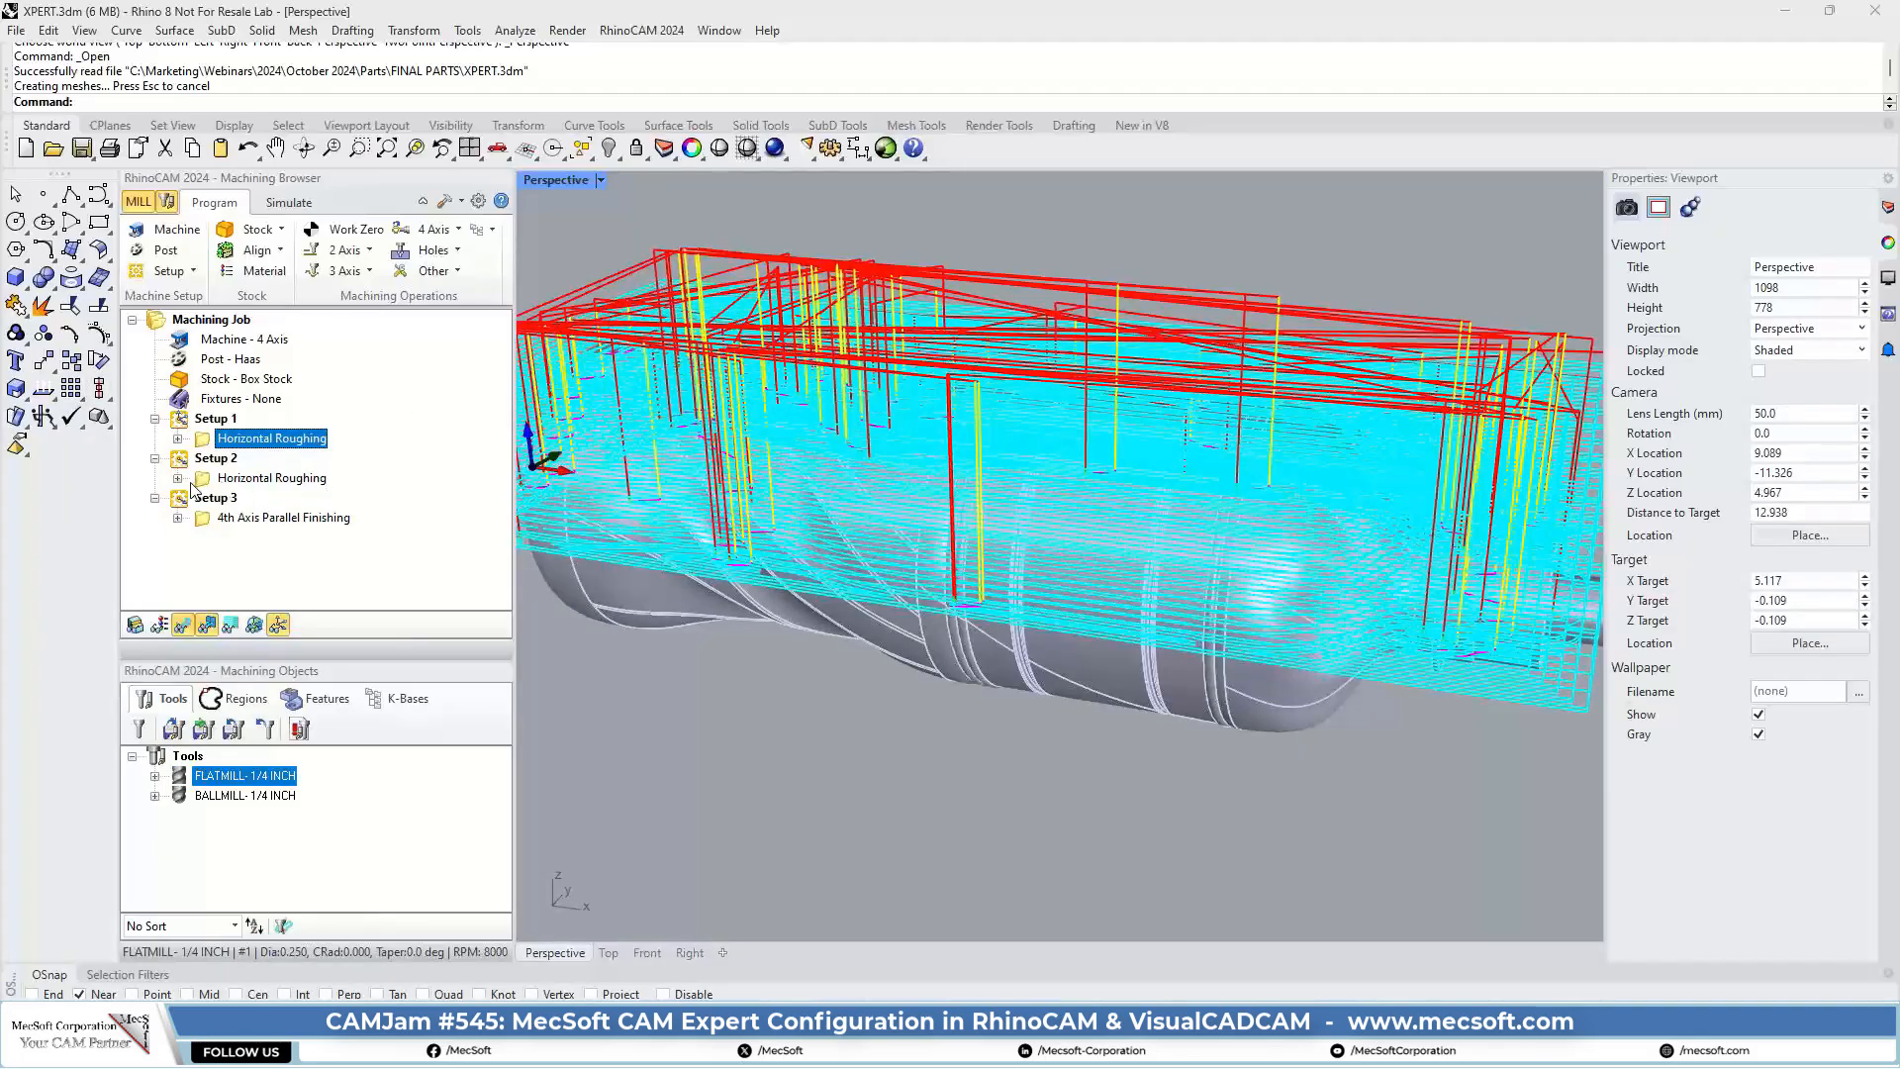
pyautogui.click(203, 481)
pyautogui.click(208, 440)
pyautogui.click(200, 518)
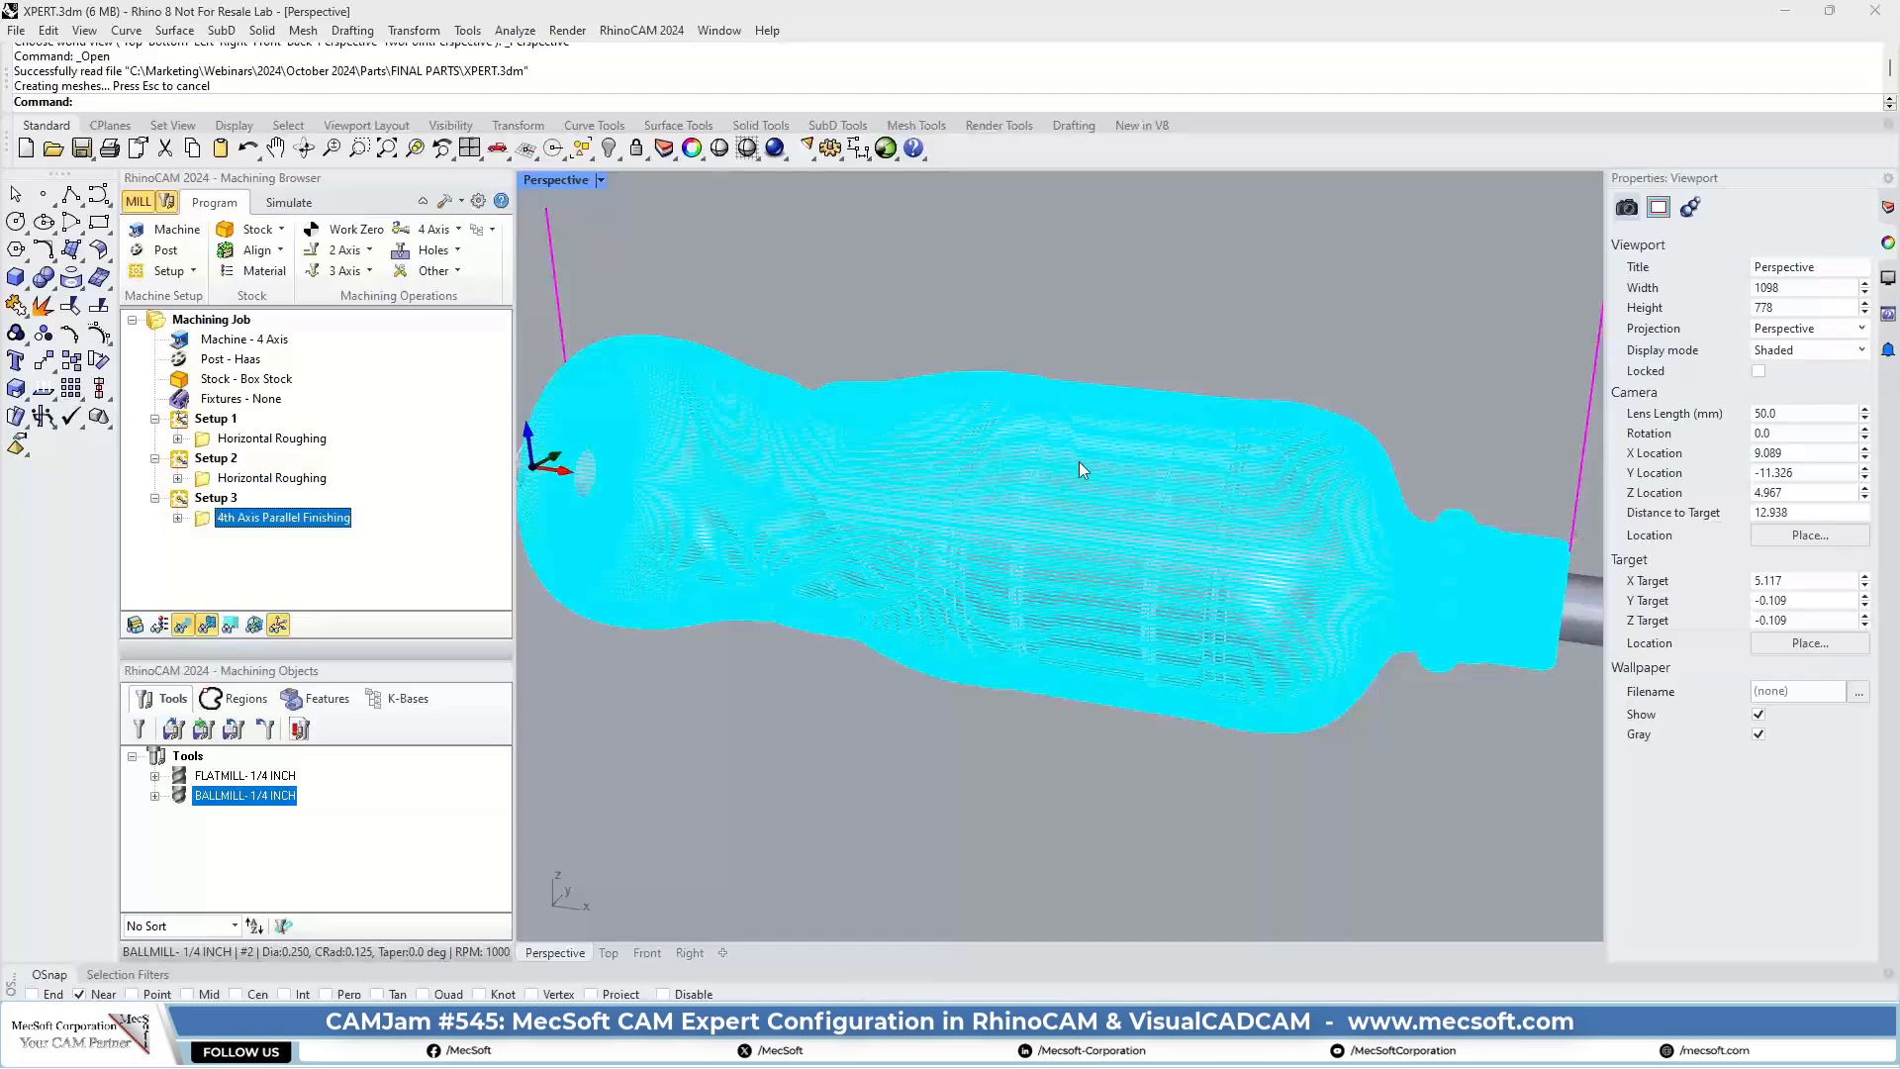
pyautogui.click(210, 440)
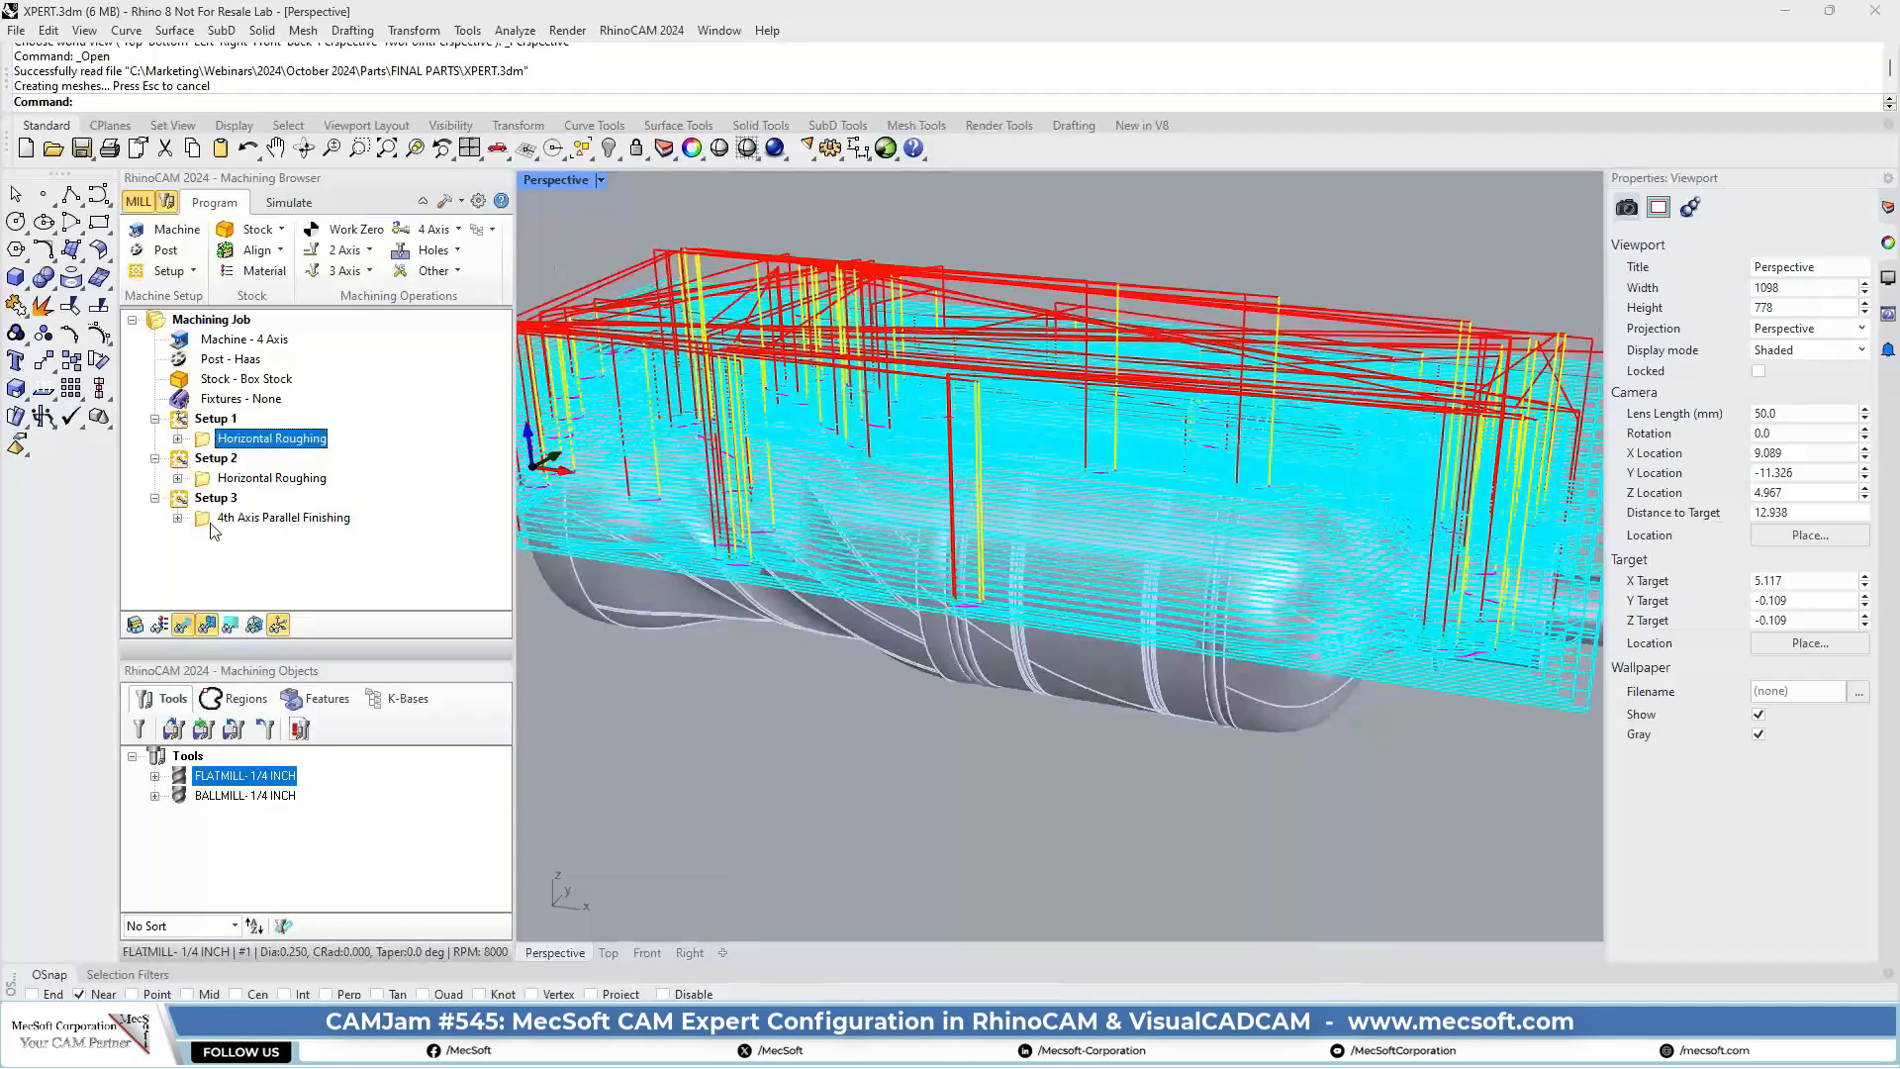
pyautogui.click(208, 479)
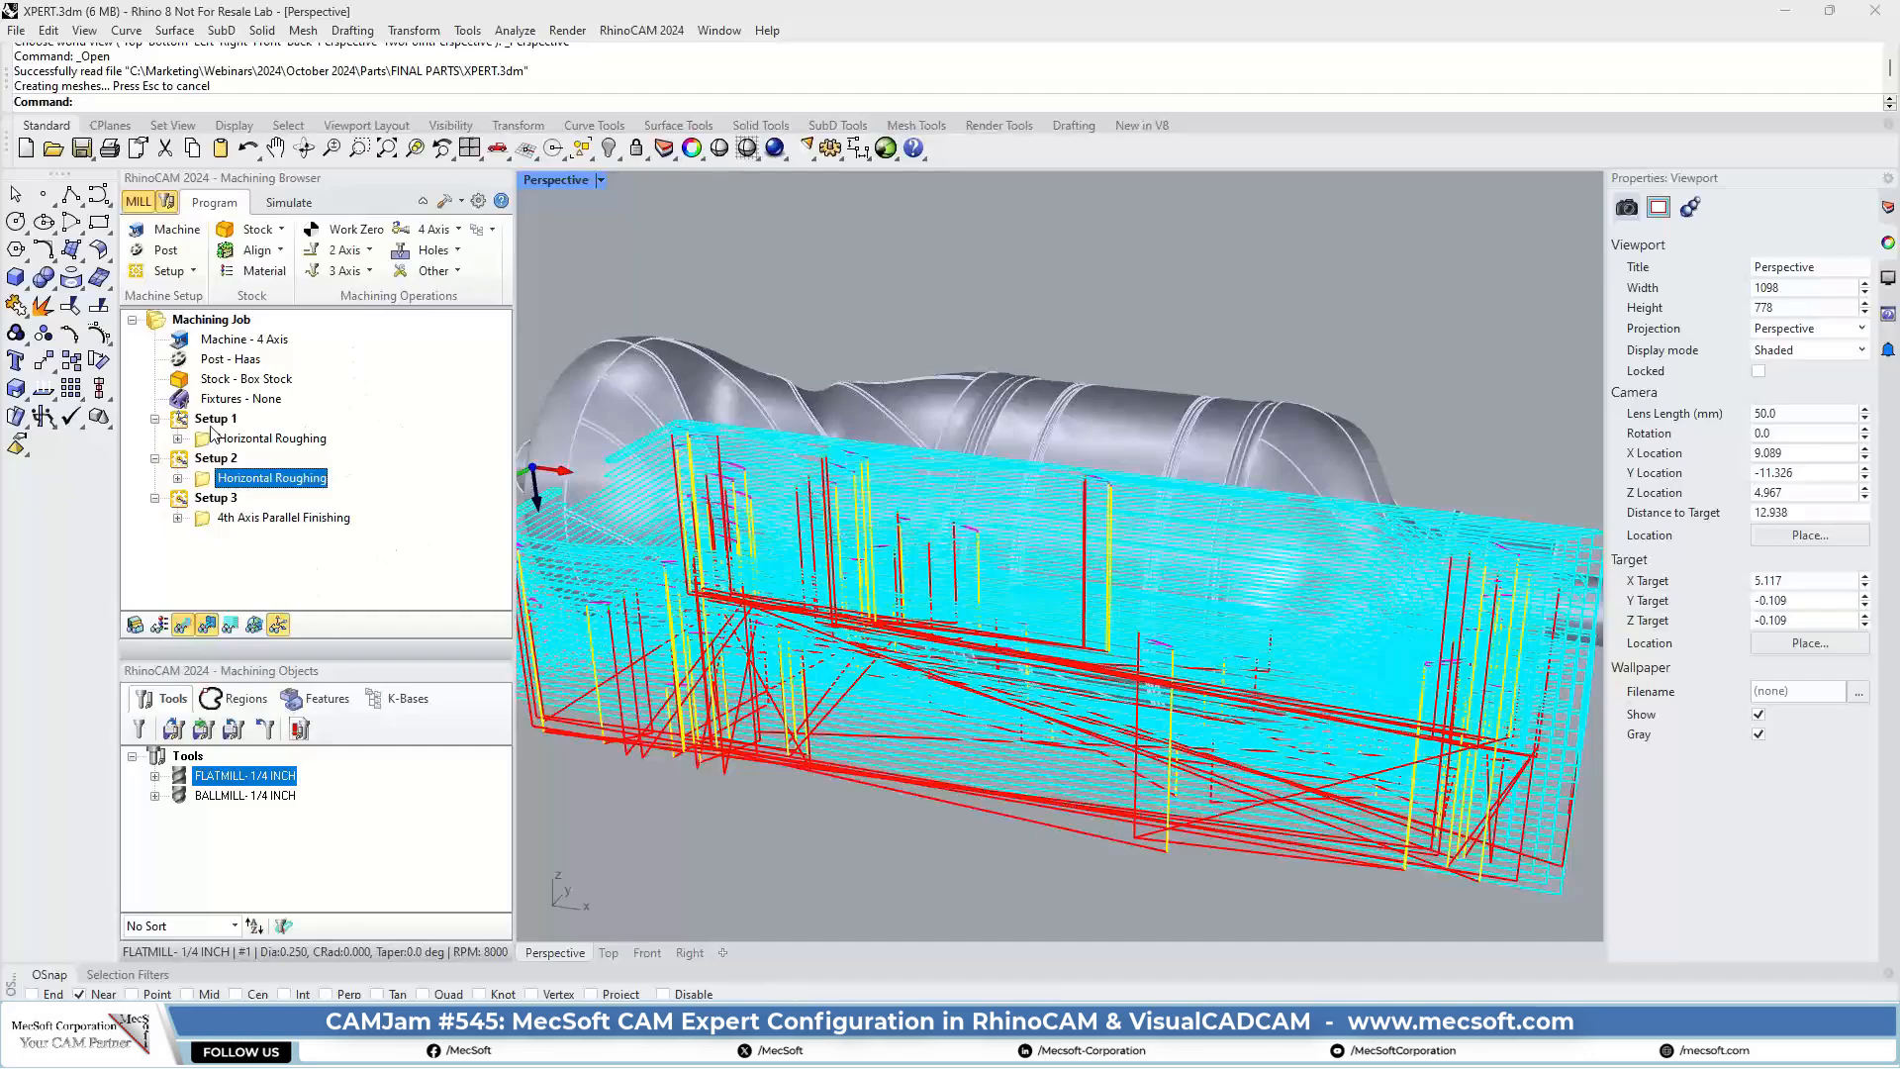
pyautogui.click(162, 325)
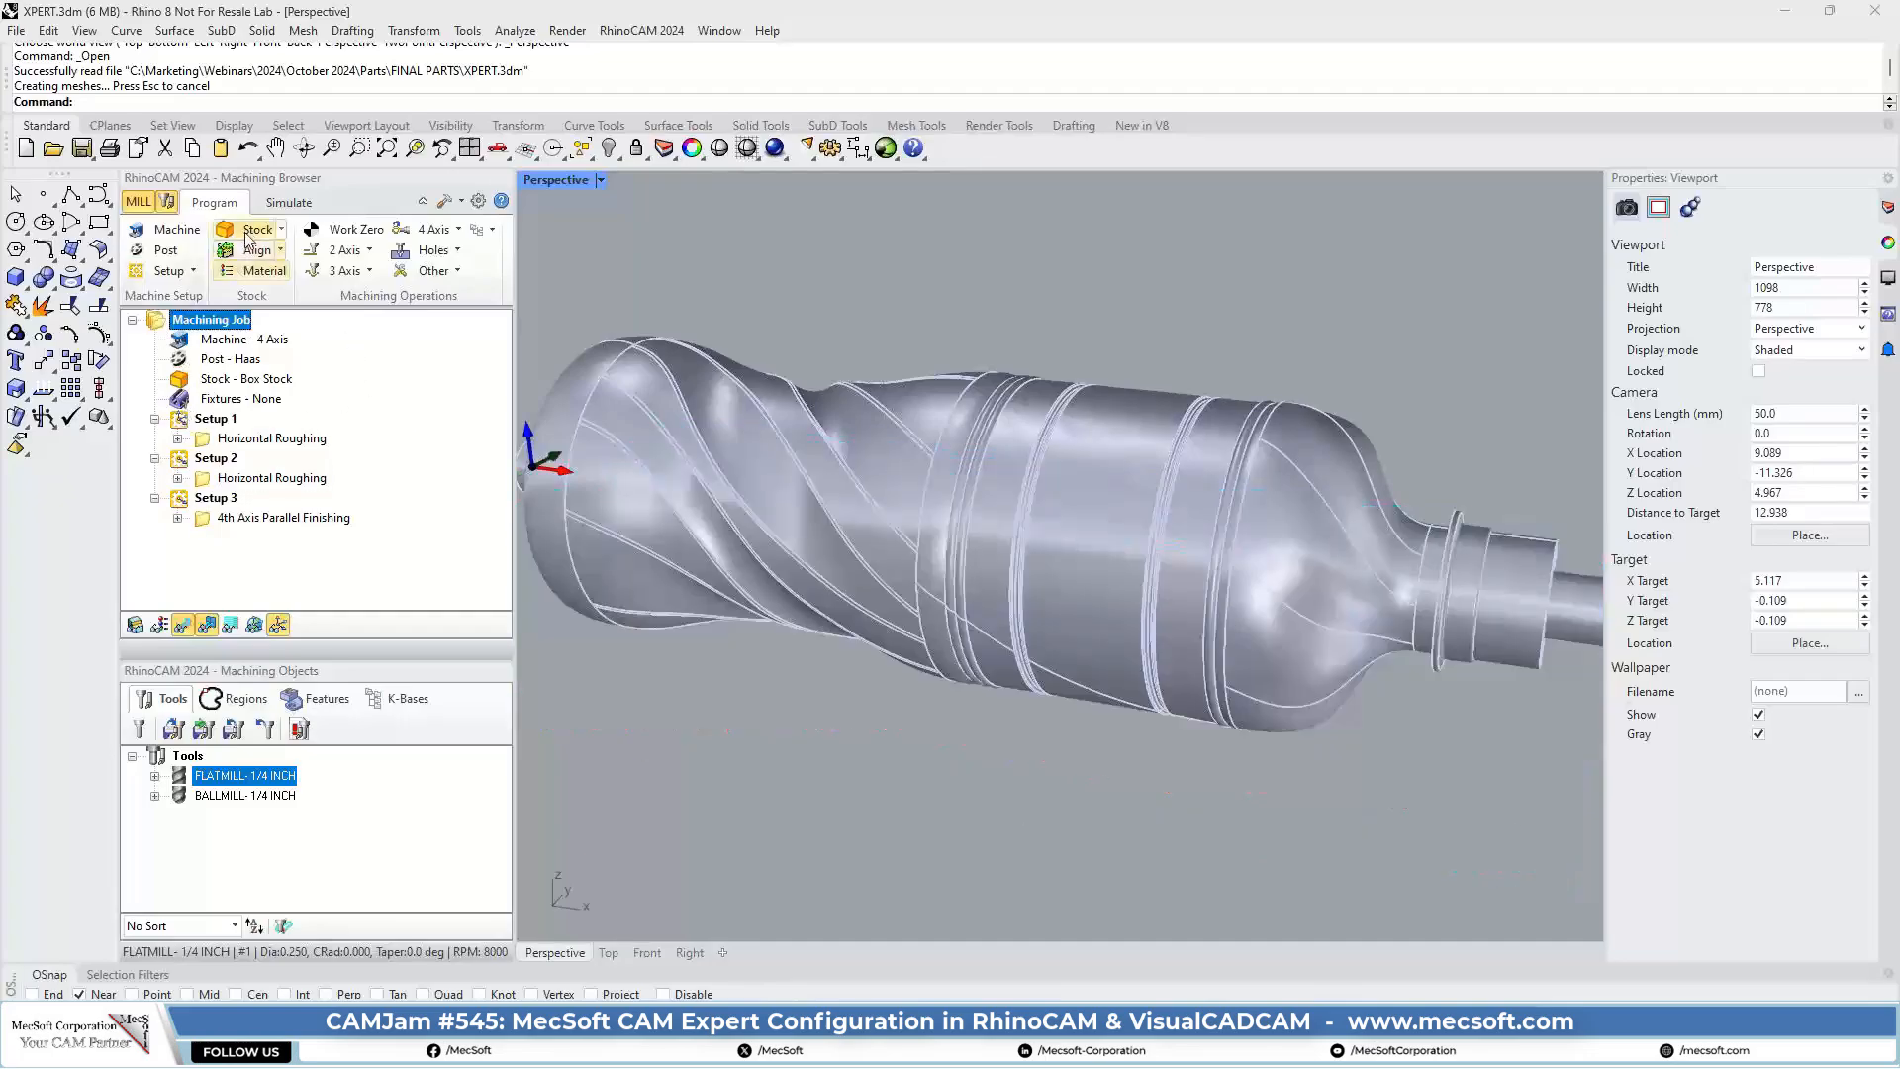
# - Set the simulation accuracy to Fine in the simulation preferences
pyautogui.click(282, 203)
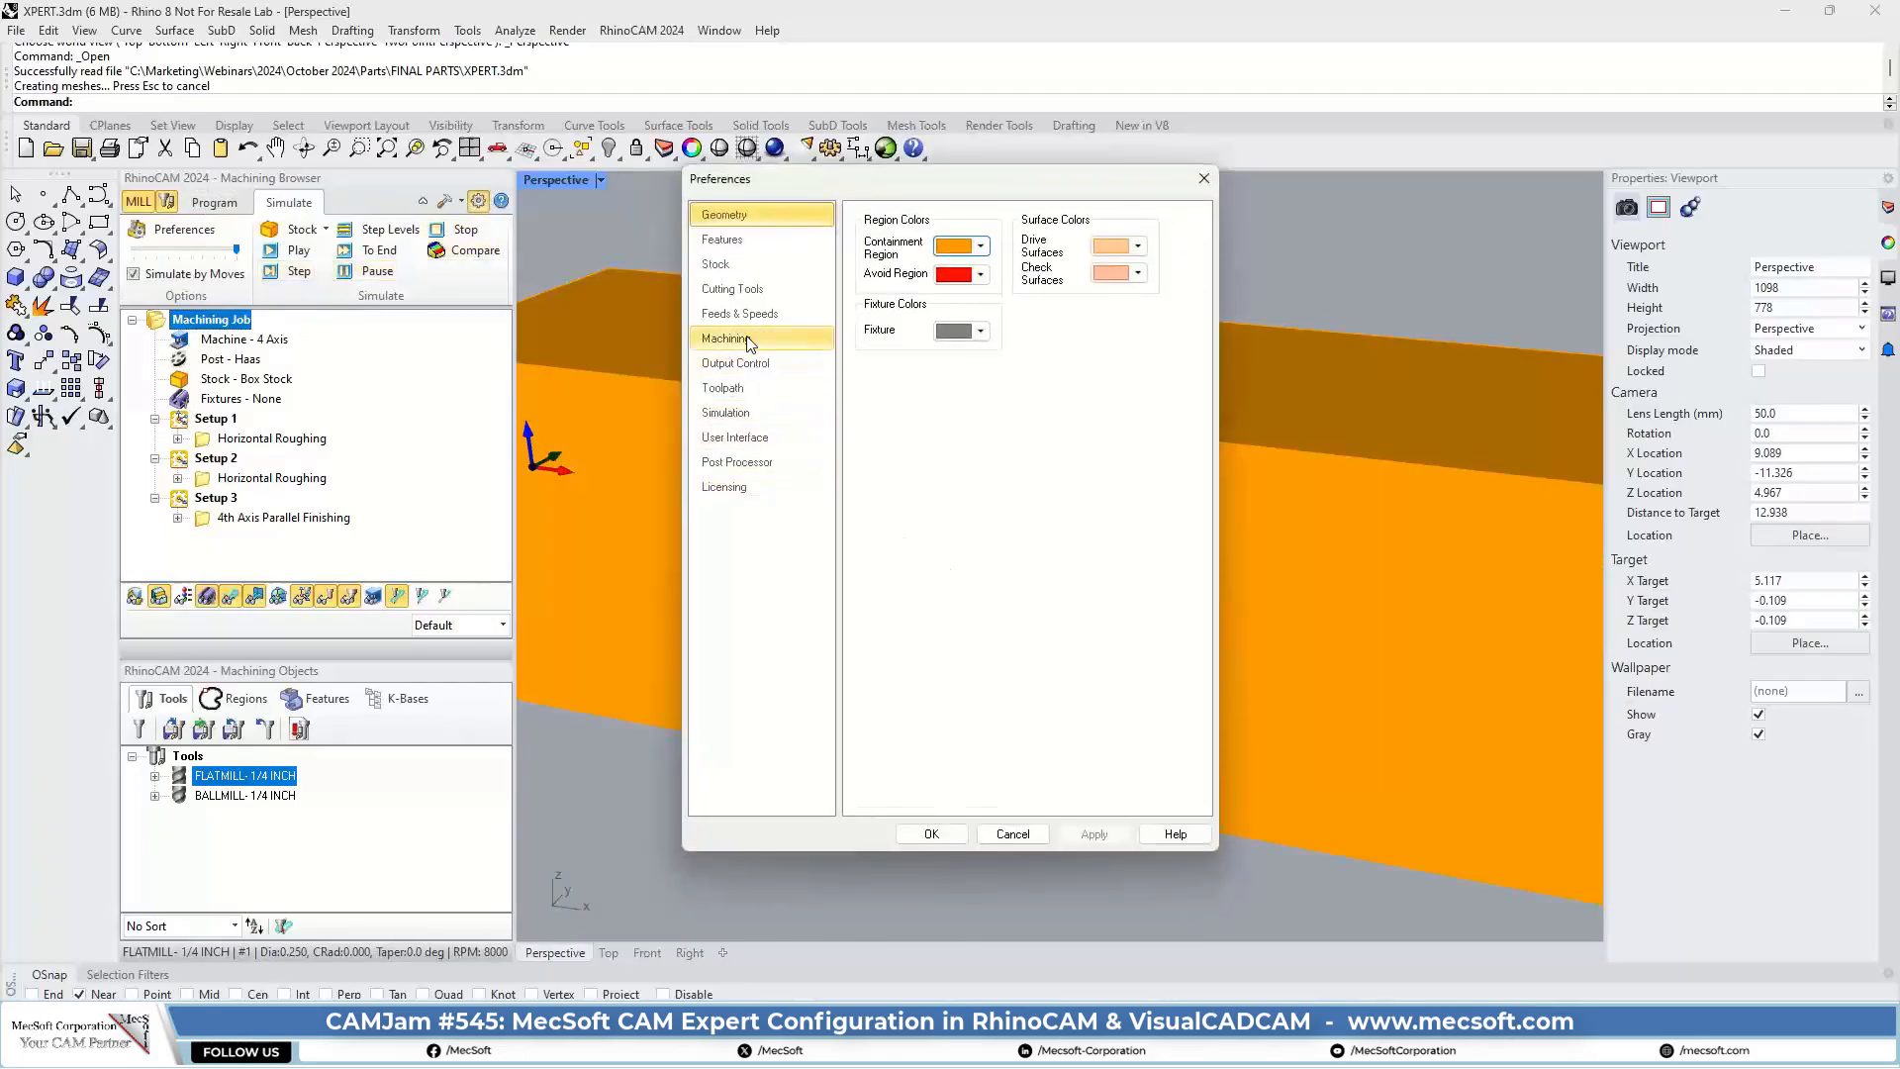
pyautogui.click(740, 416)
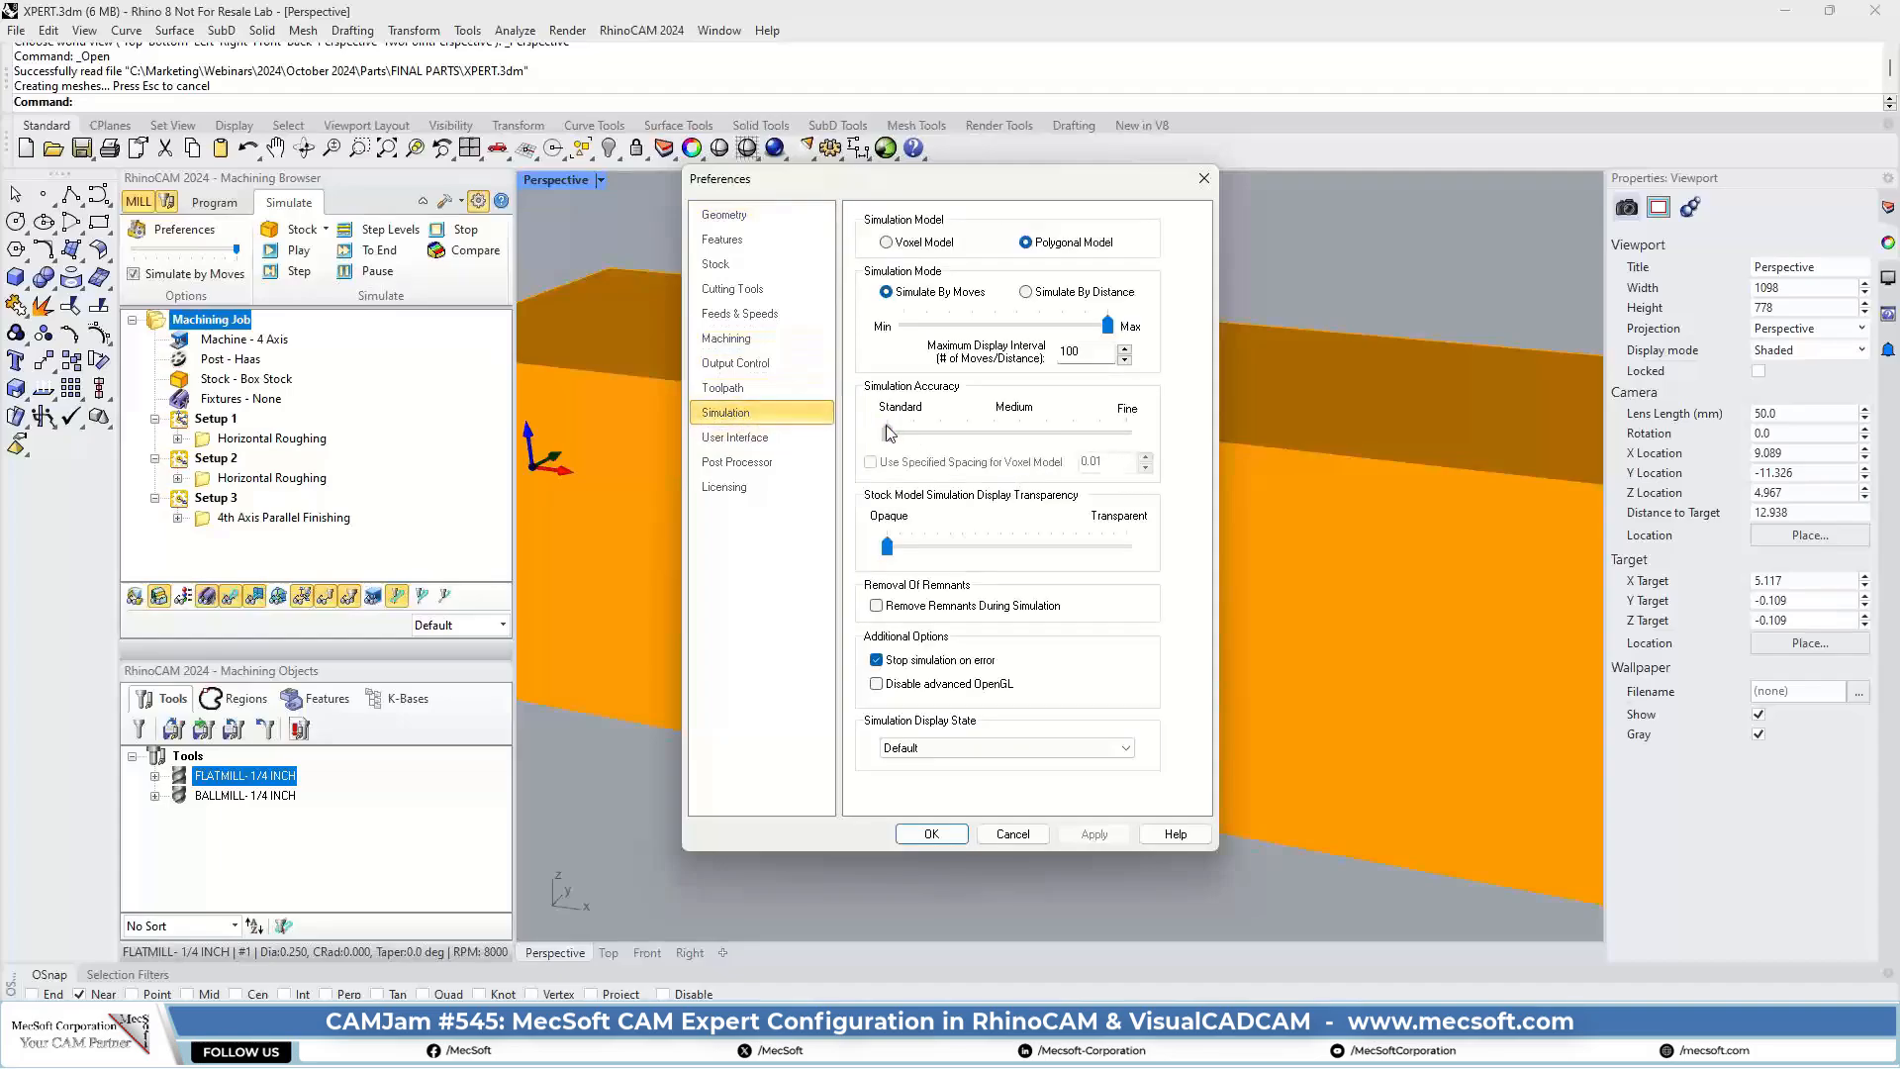
pyautogui.moveTo(1105, 439); pyautogui.dragTo(1129, 435)
pyautogui.click(931, 834)
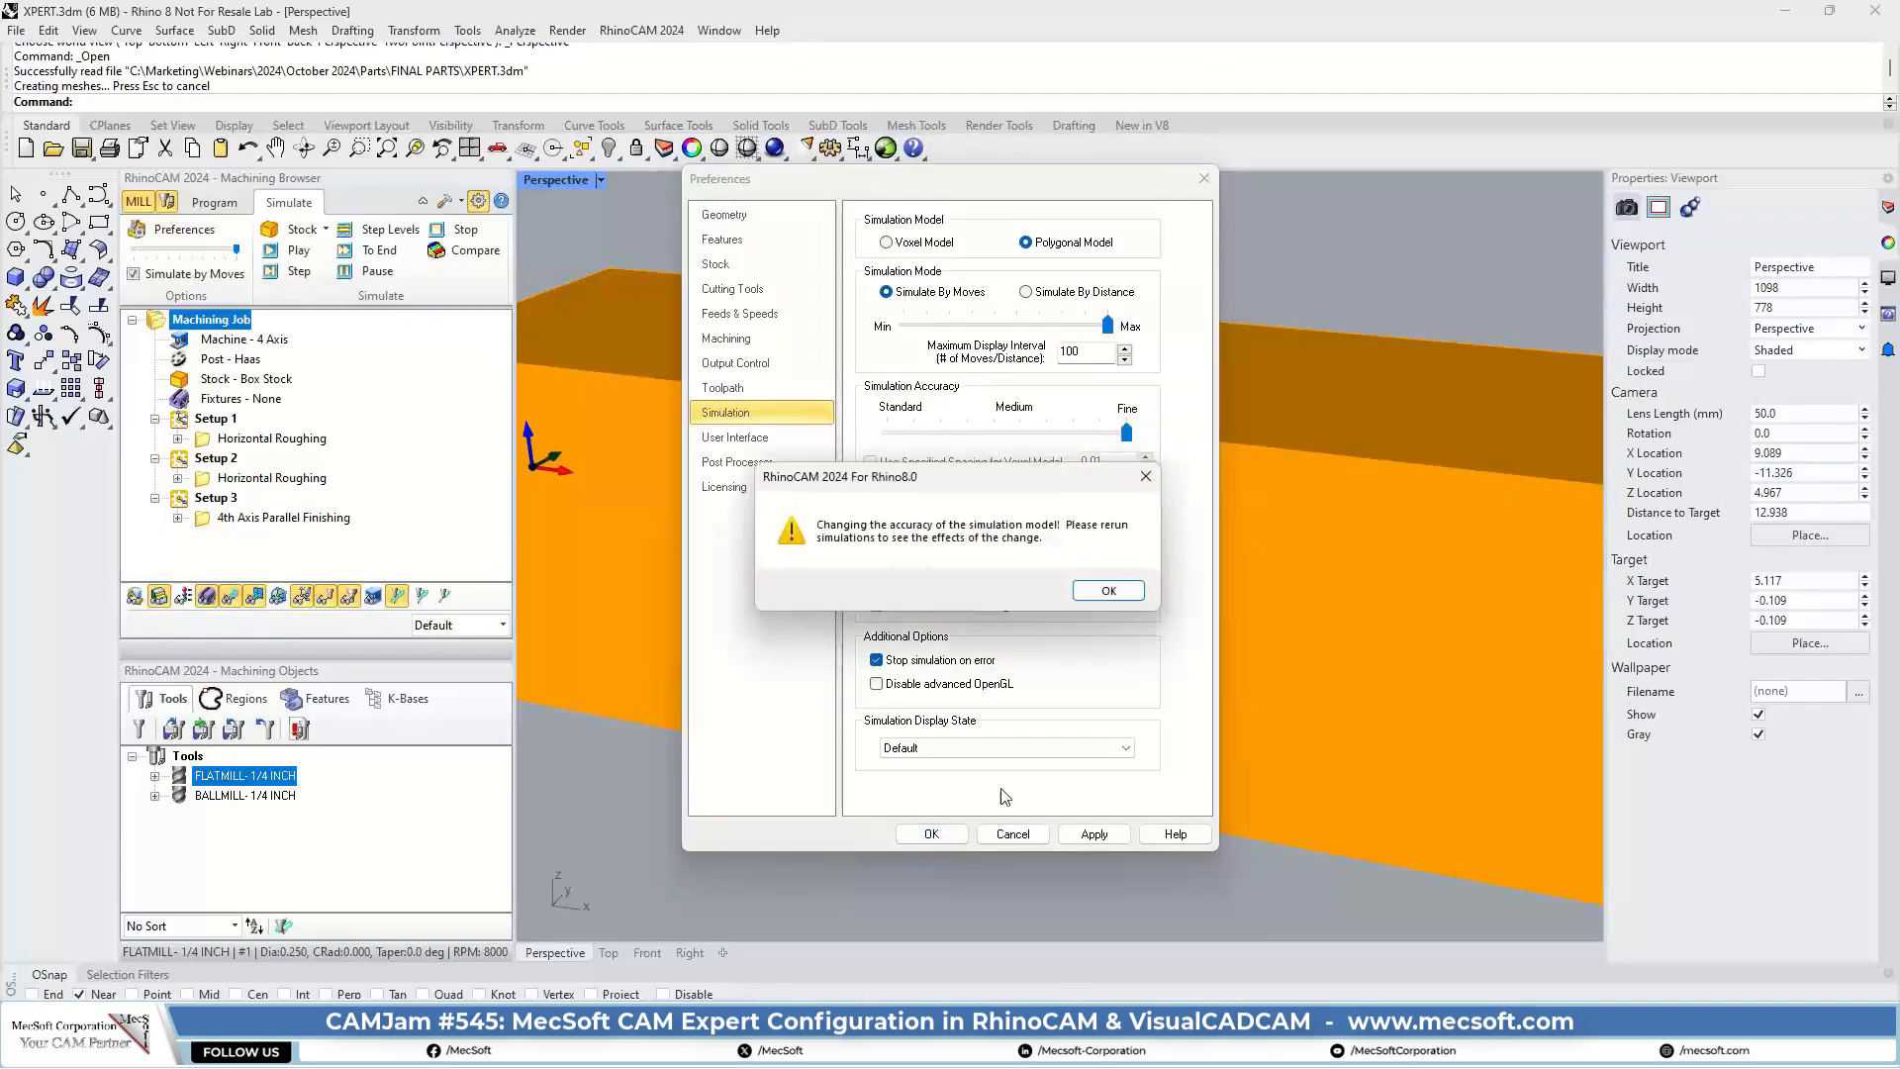
pyautogui.click(1110, 592)
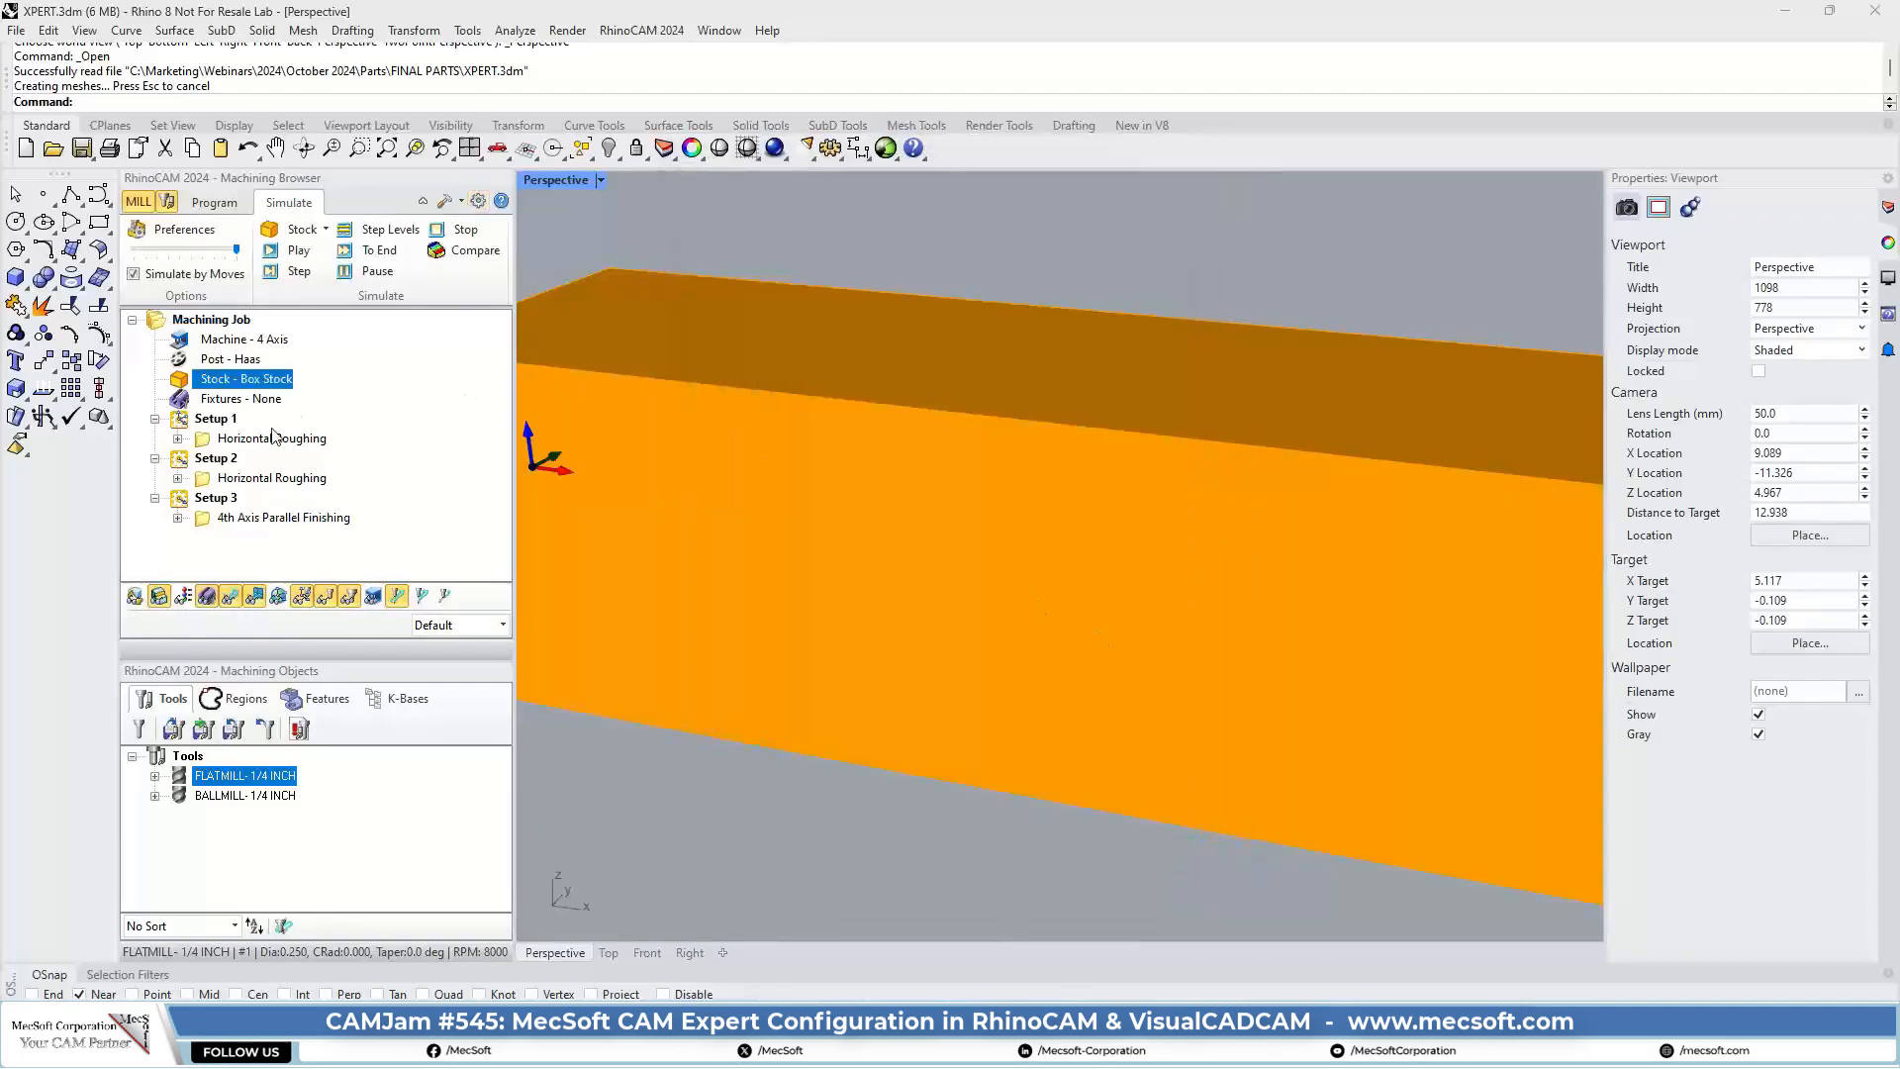
# - Hide the toolpath display for the simulation, checking it on Setup 1's Horizontal Roughing
pyautogui.click(211, 441)
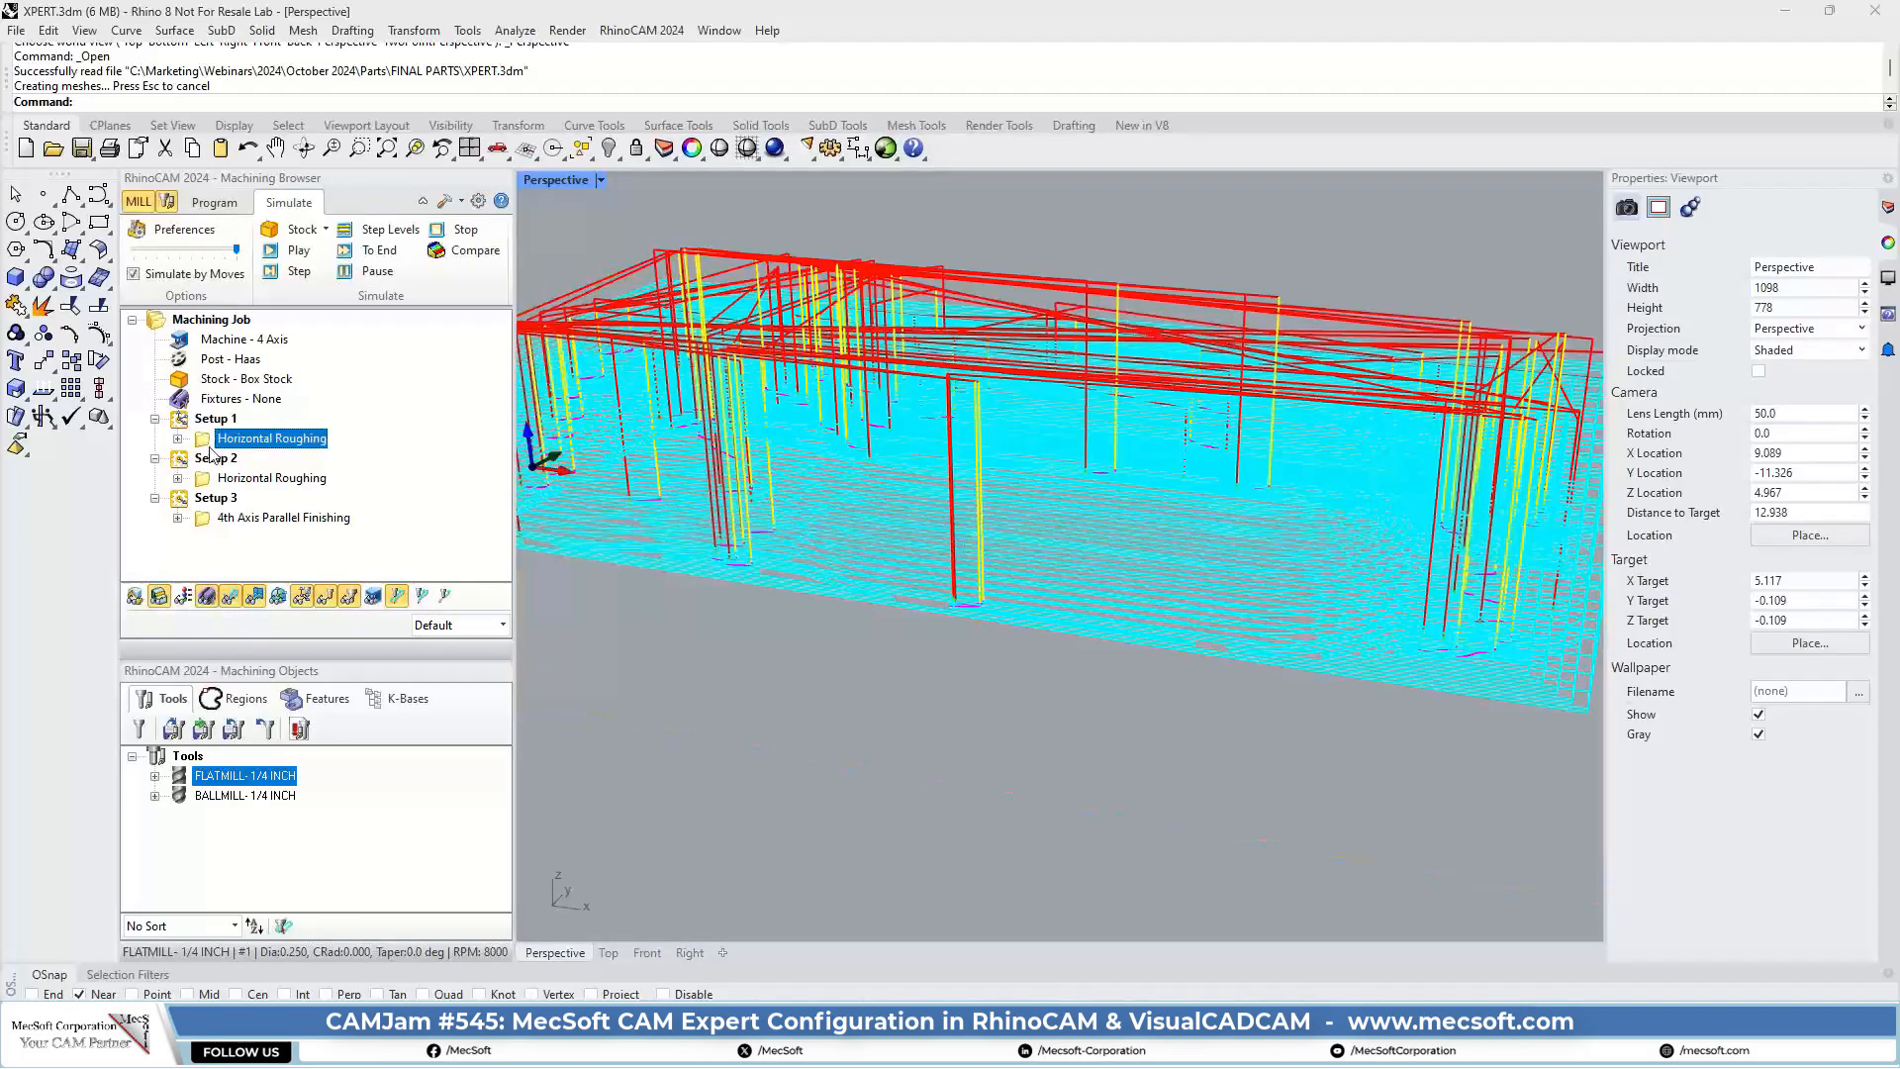
pyautogui.click(247, 596)
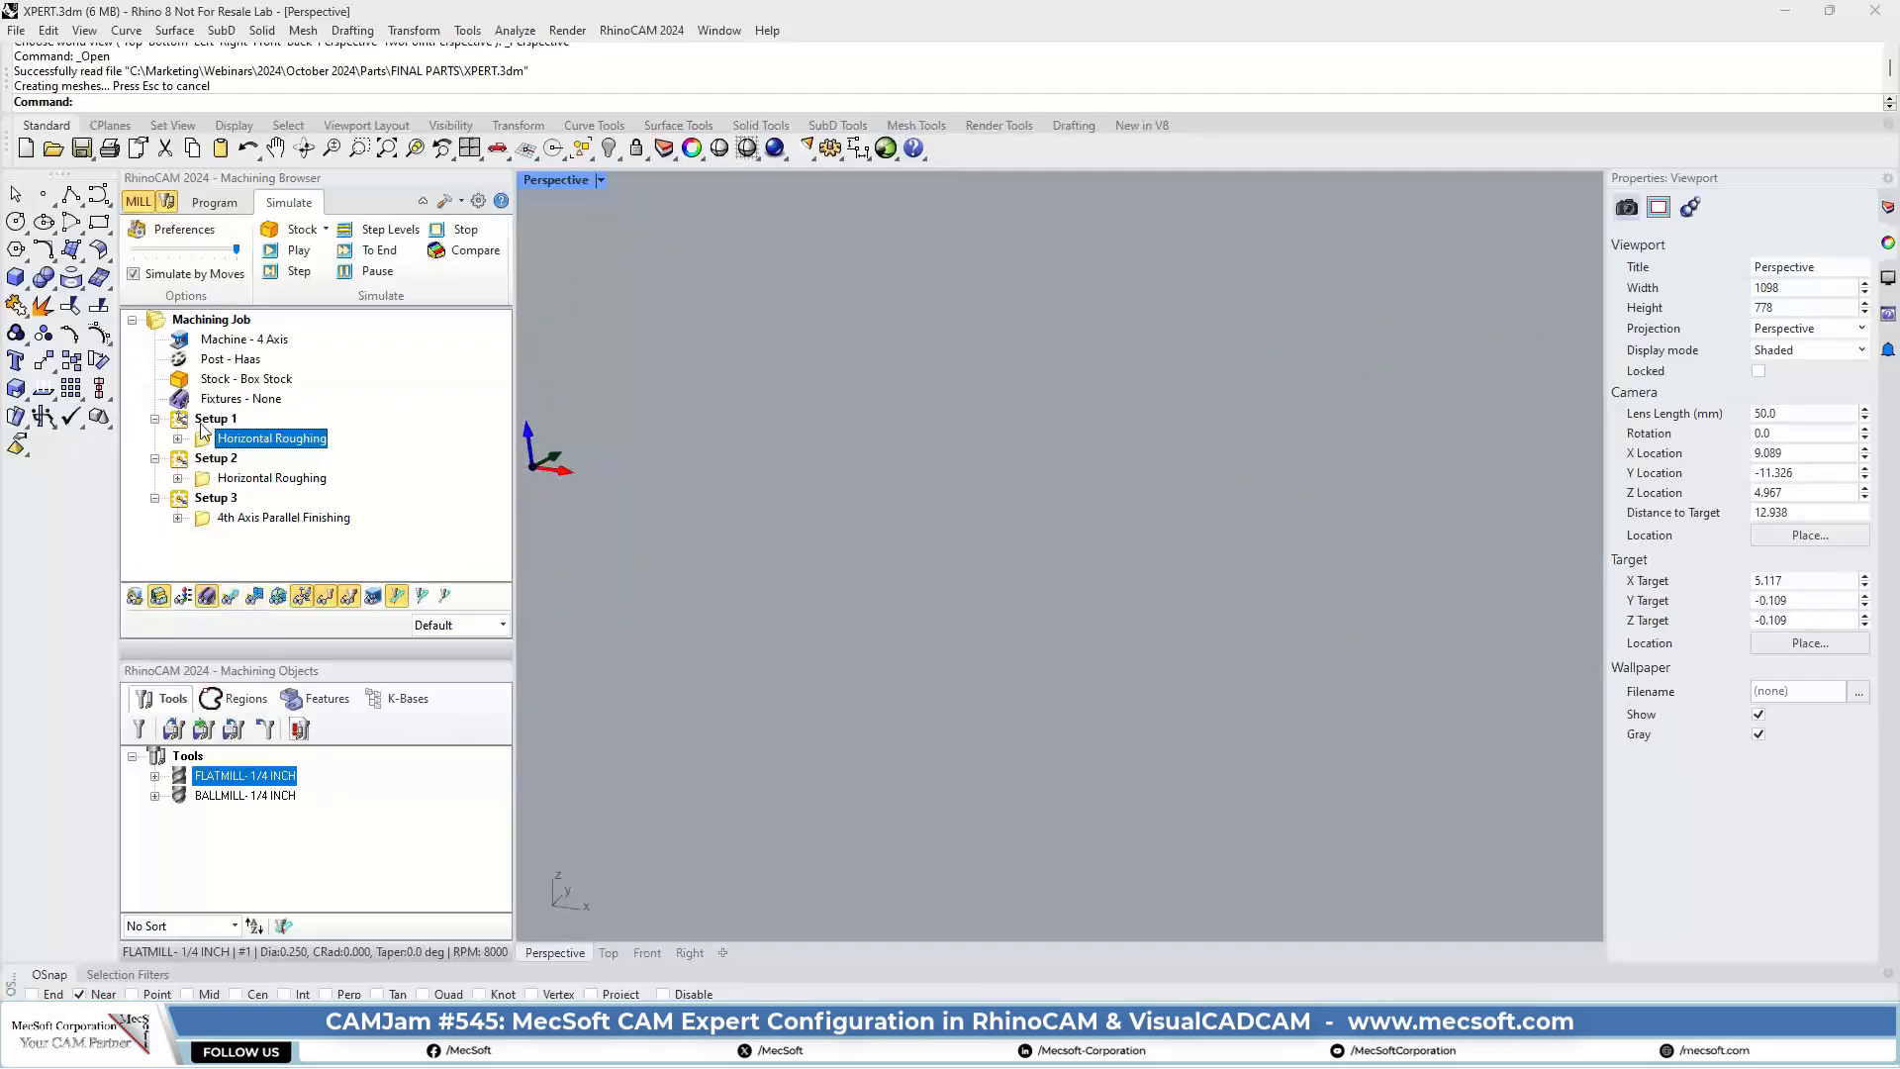
# - Try to simulate the whole Machining Job at once
pyautogui.click(157, 322)
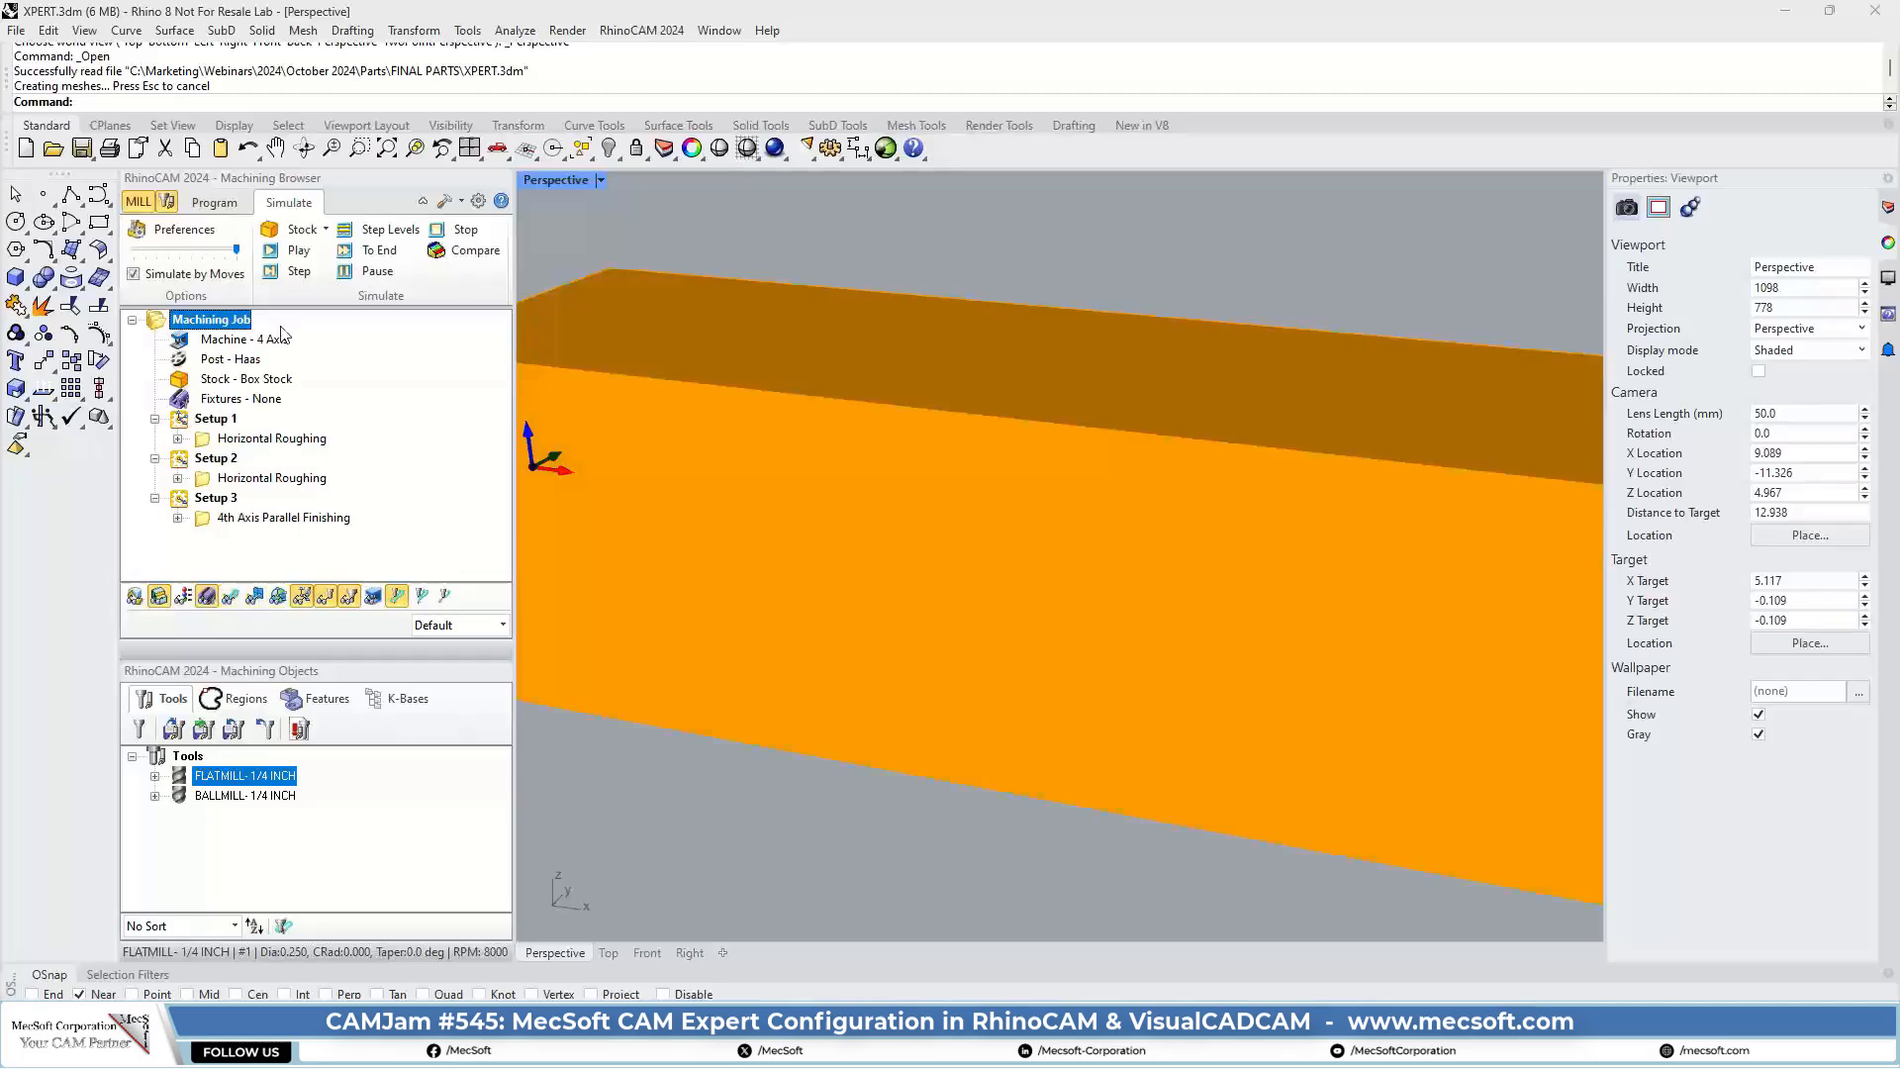
pyautogui.click(297, 251)
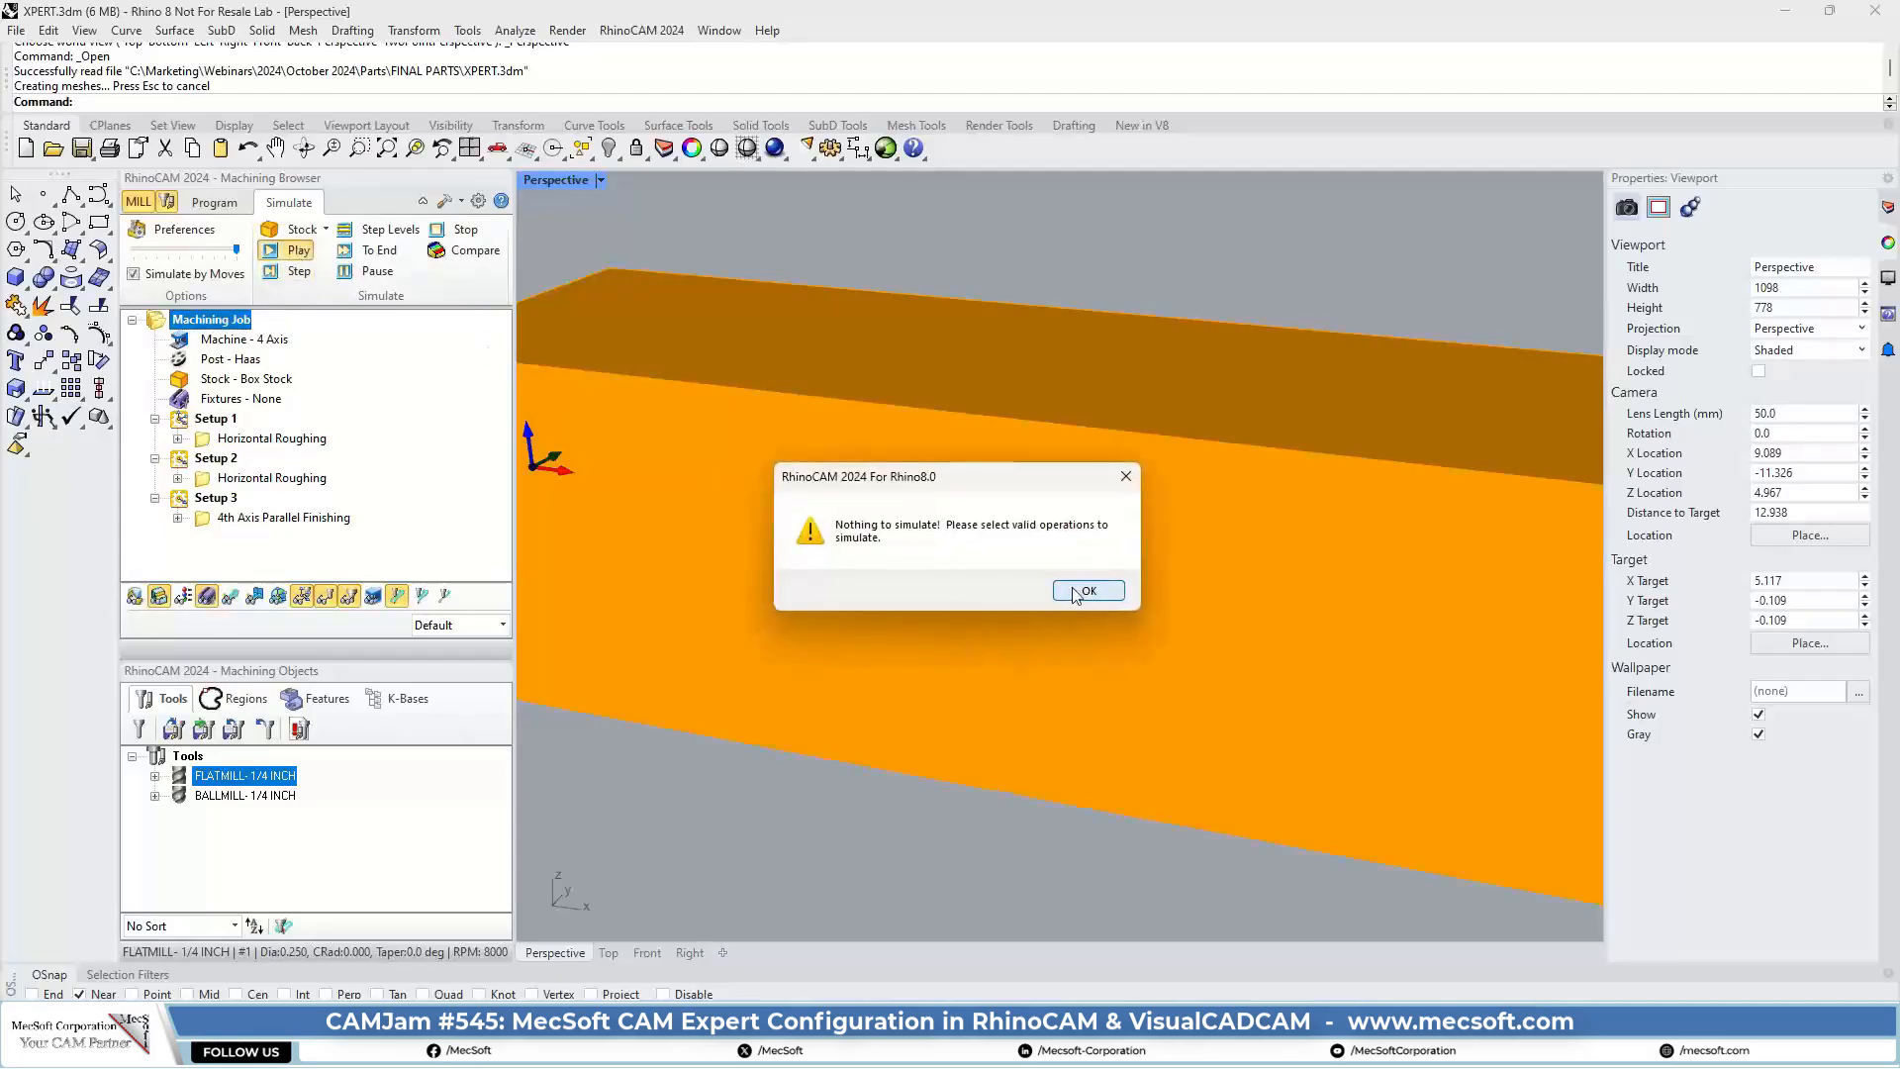
pyautogui.click(1086, 592)
# - Simulate the Horizontal Roughing of Setup 1 on the box stock
pyautogui.click(183, 426)
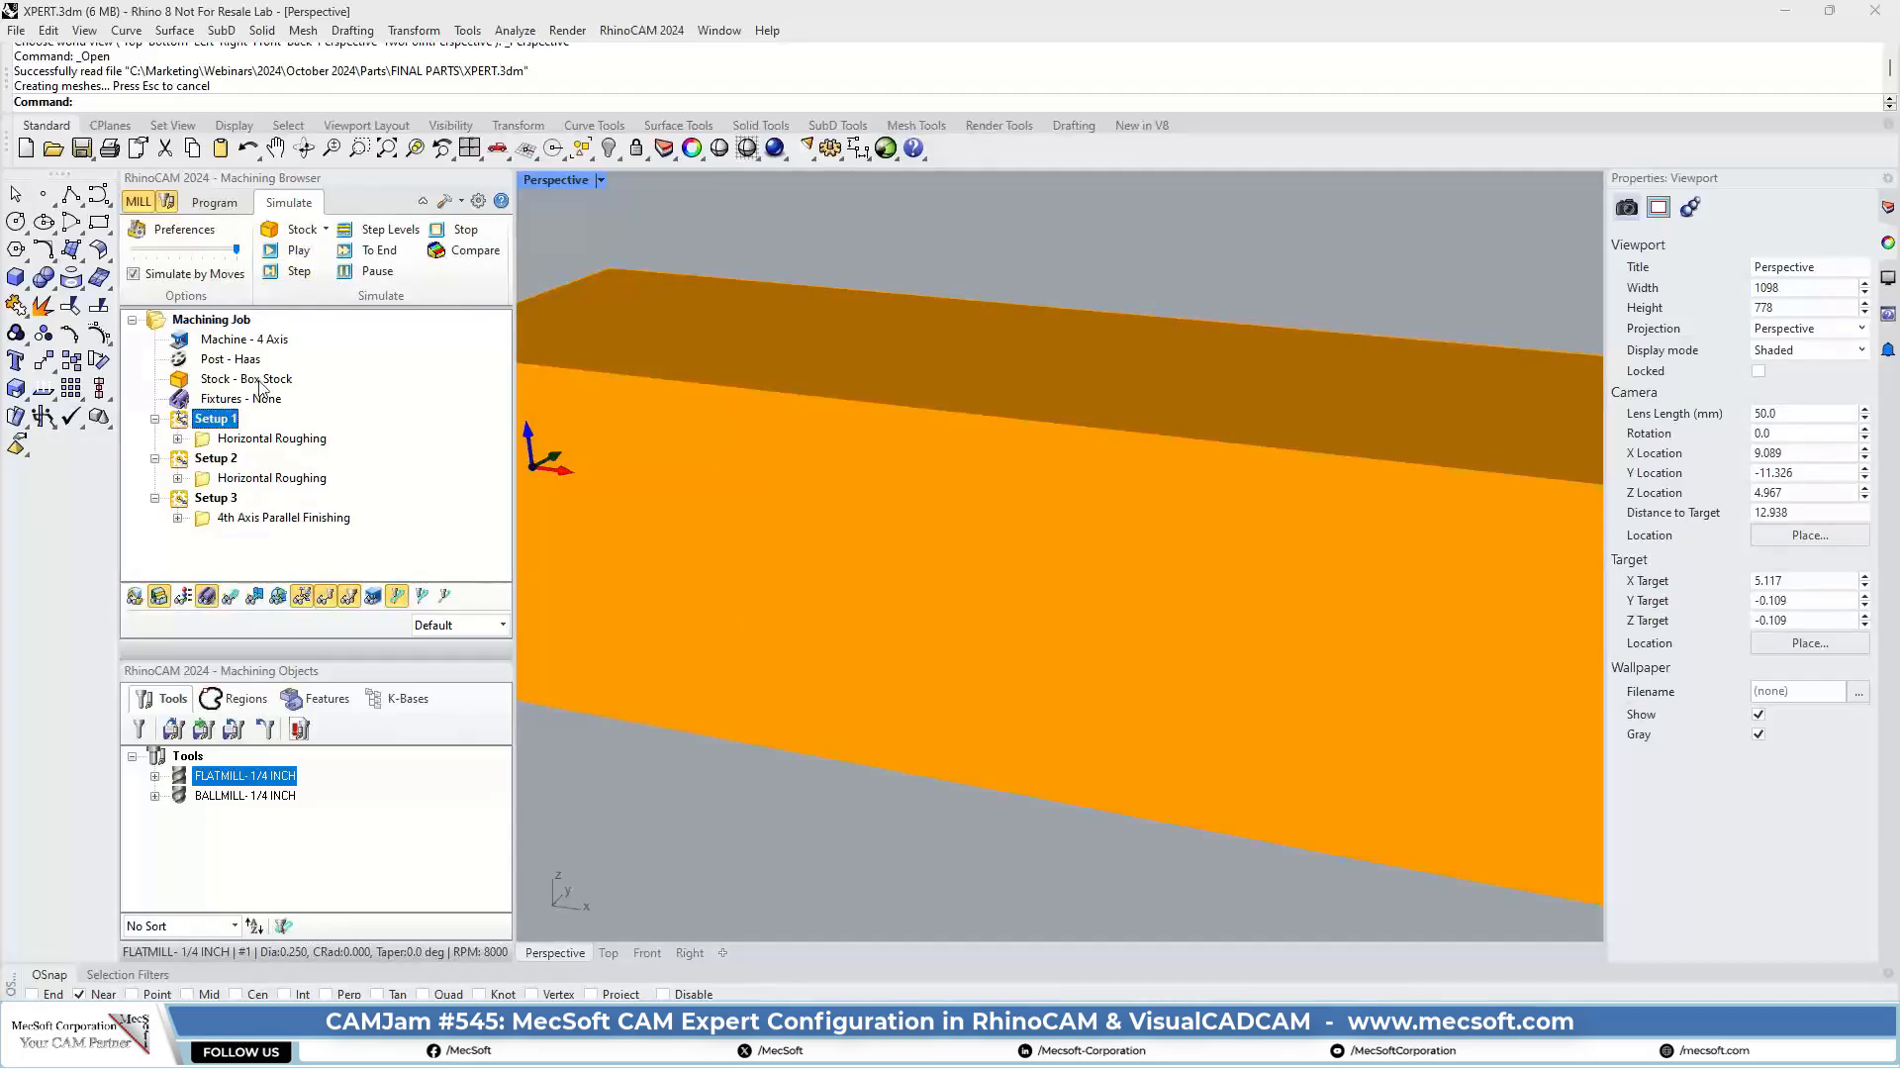
pyautogui.click(297, 250)
pyautogui.scroll(-4, 958, 466)
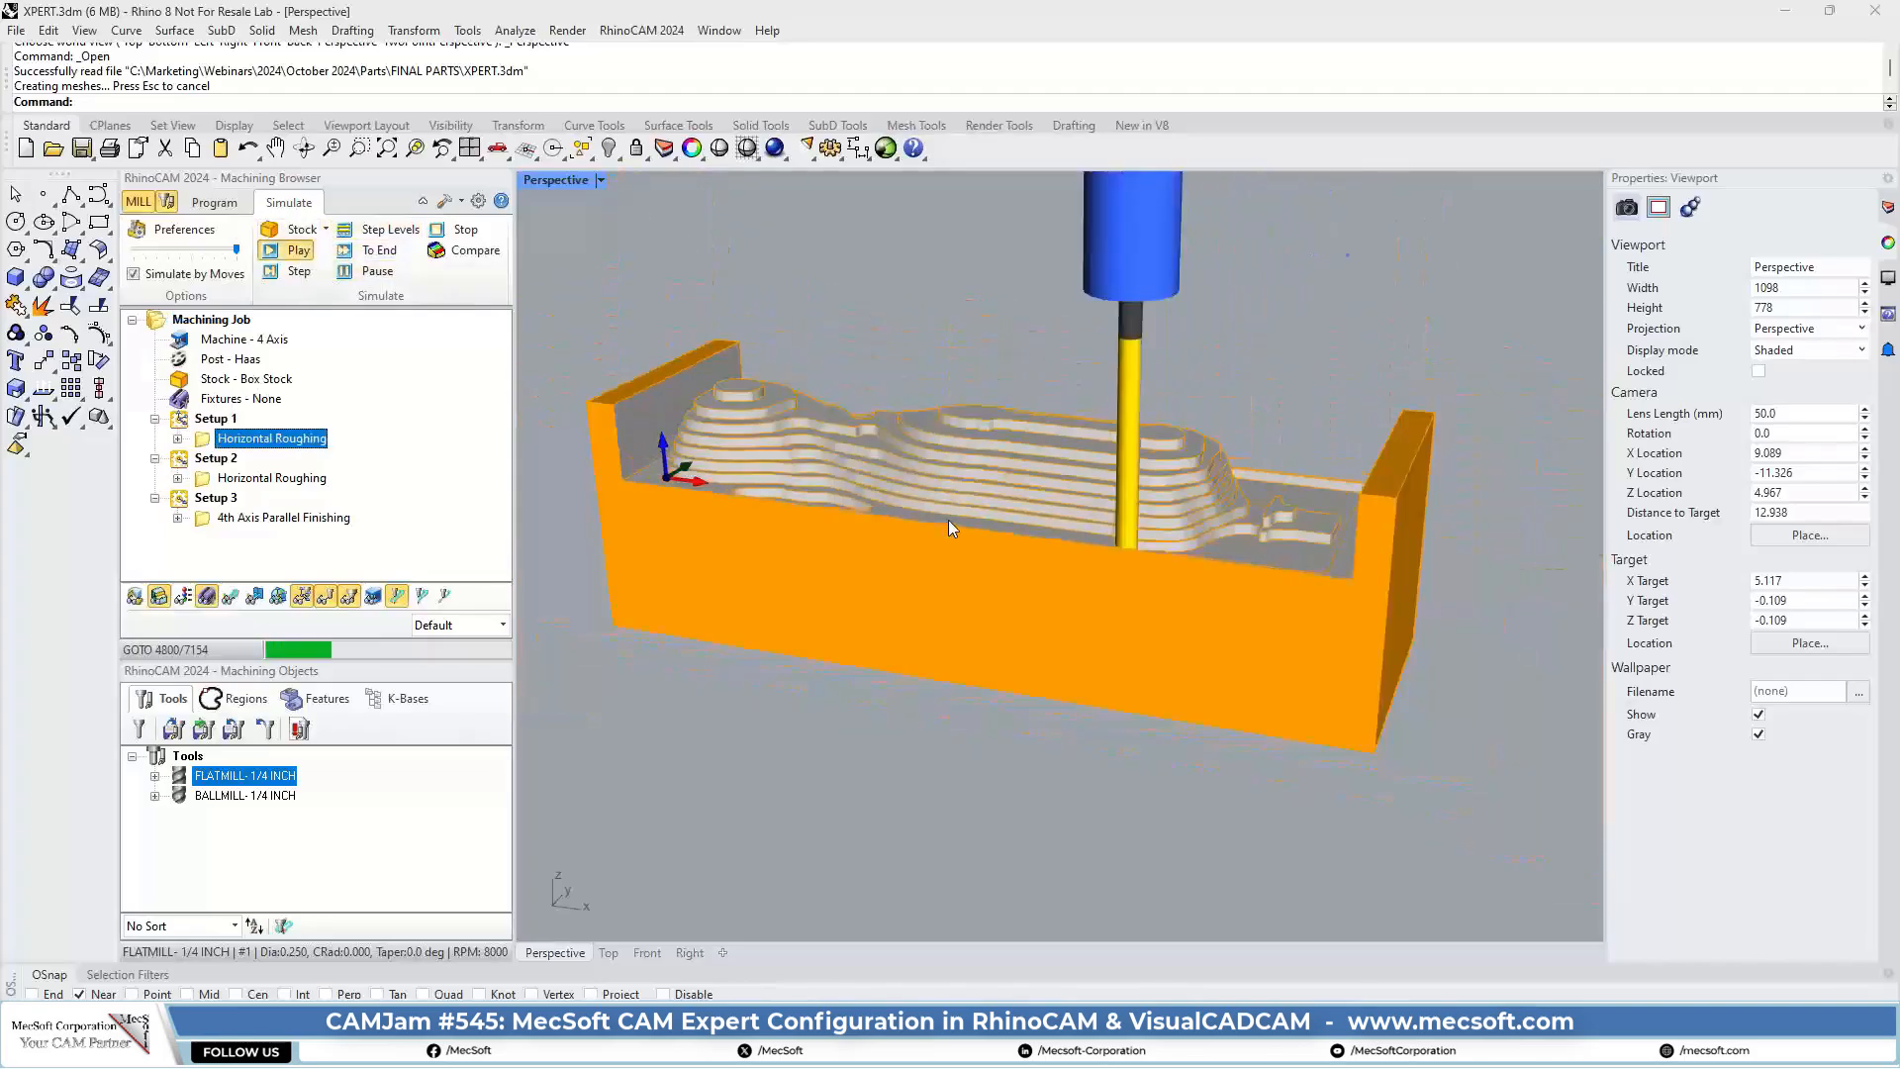
# - Simulate the Horizontal Roughing of Setup 2 on the opposite side of the stock
pyautogui.click(183, 466)
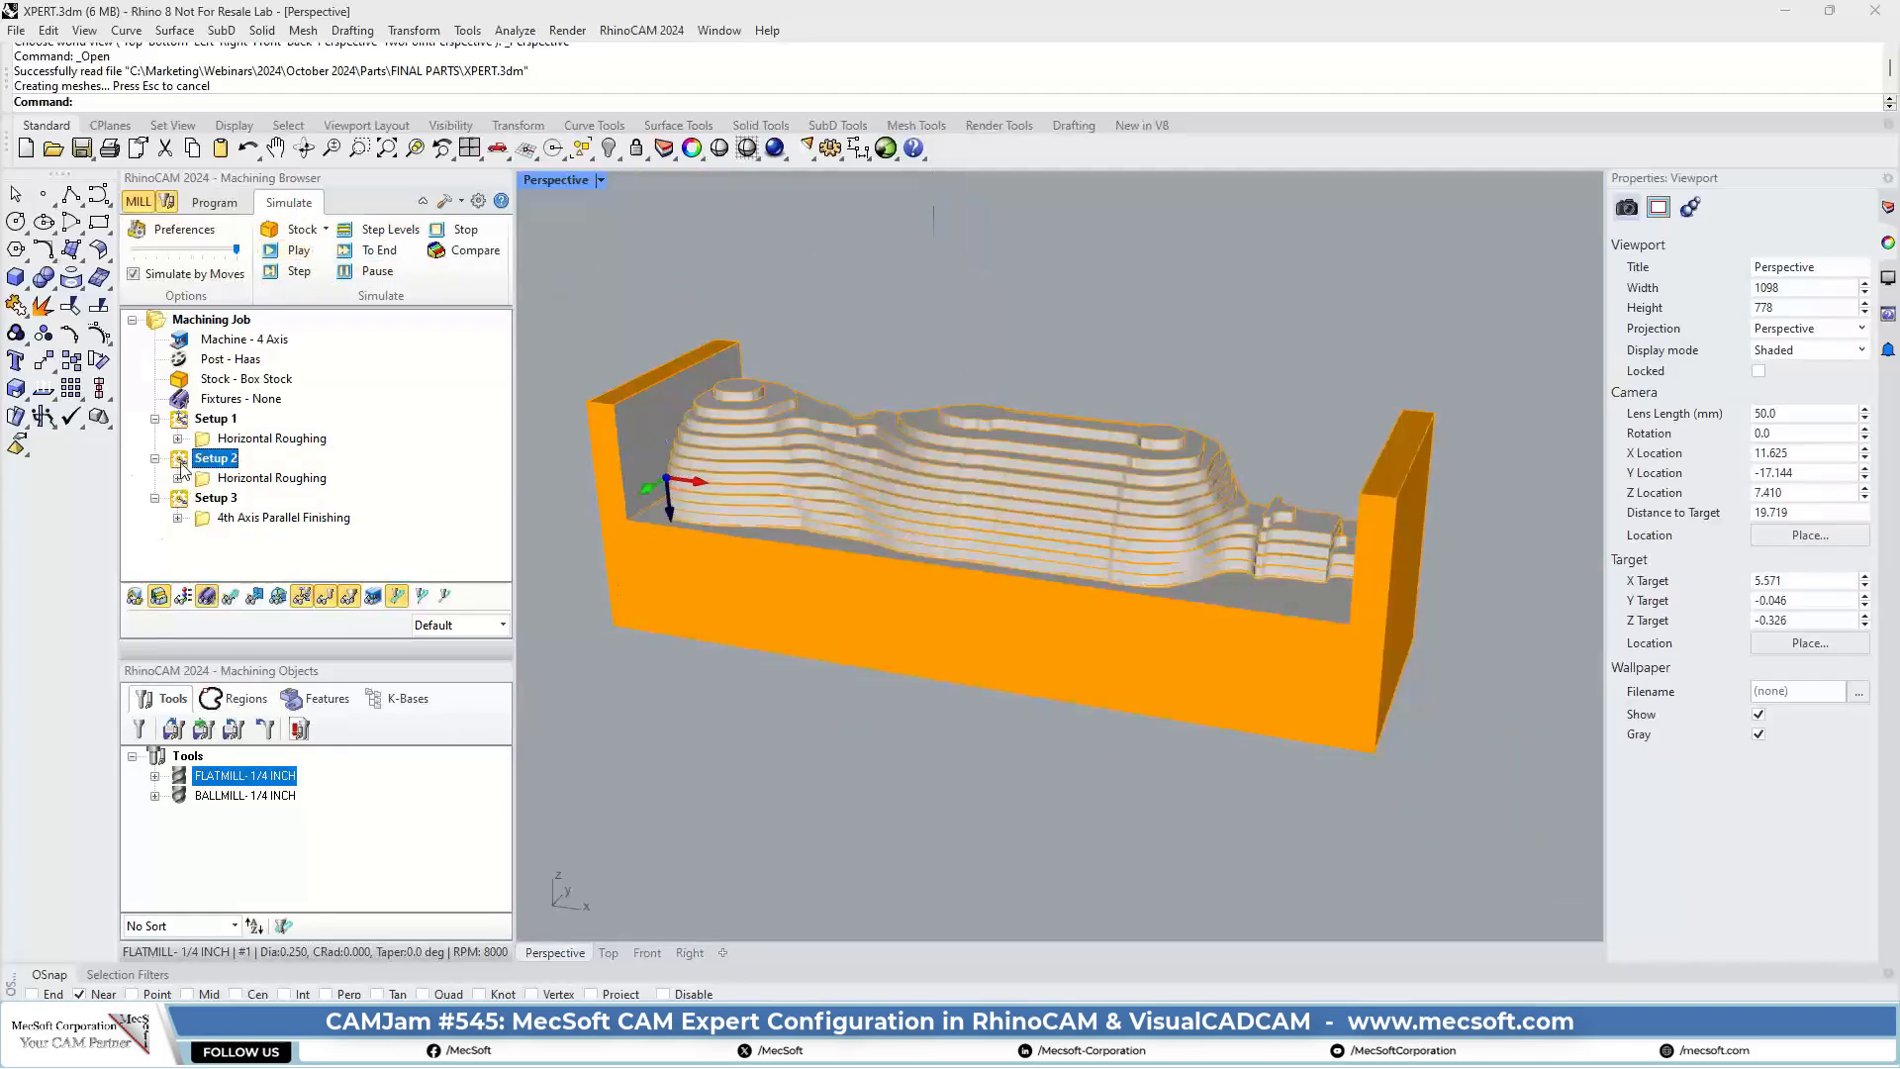
pyautogui.click(297, 251)
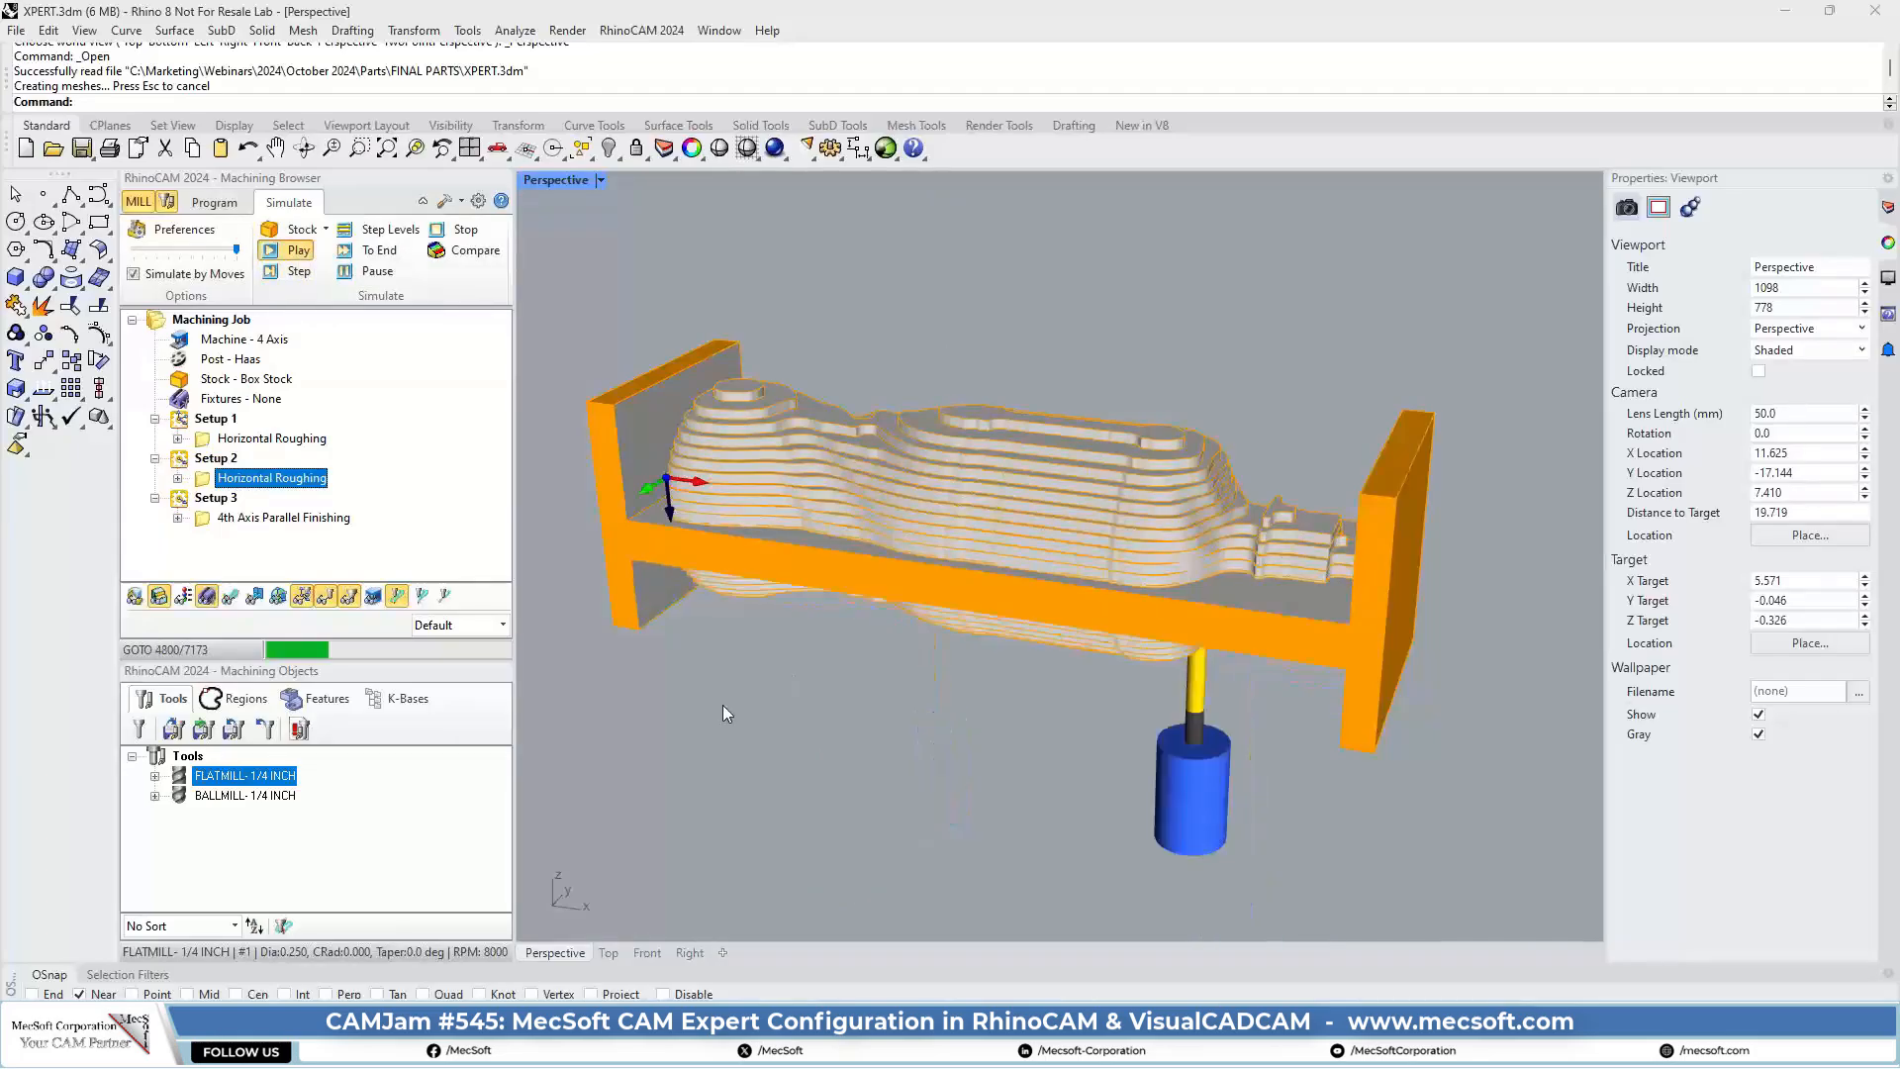
pyautogui.moveTo(1077, 700); pyautogui.dragTo(980, 687, button='right')
# - Simulate the 4th Axis Parallel Finishing of Setup 3 and inspect the finished bottle from the other side
pyautogui.click(201, 519)
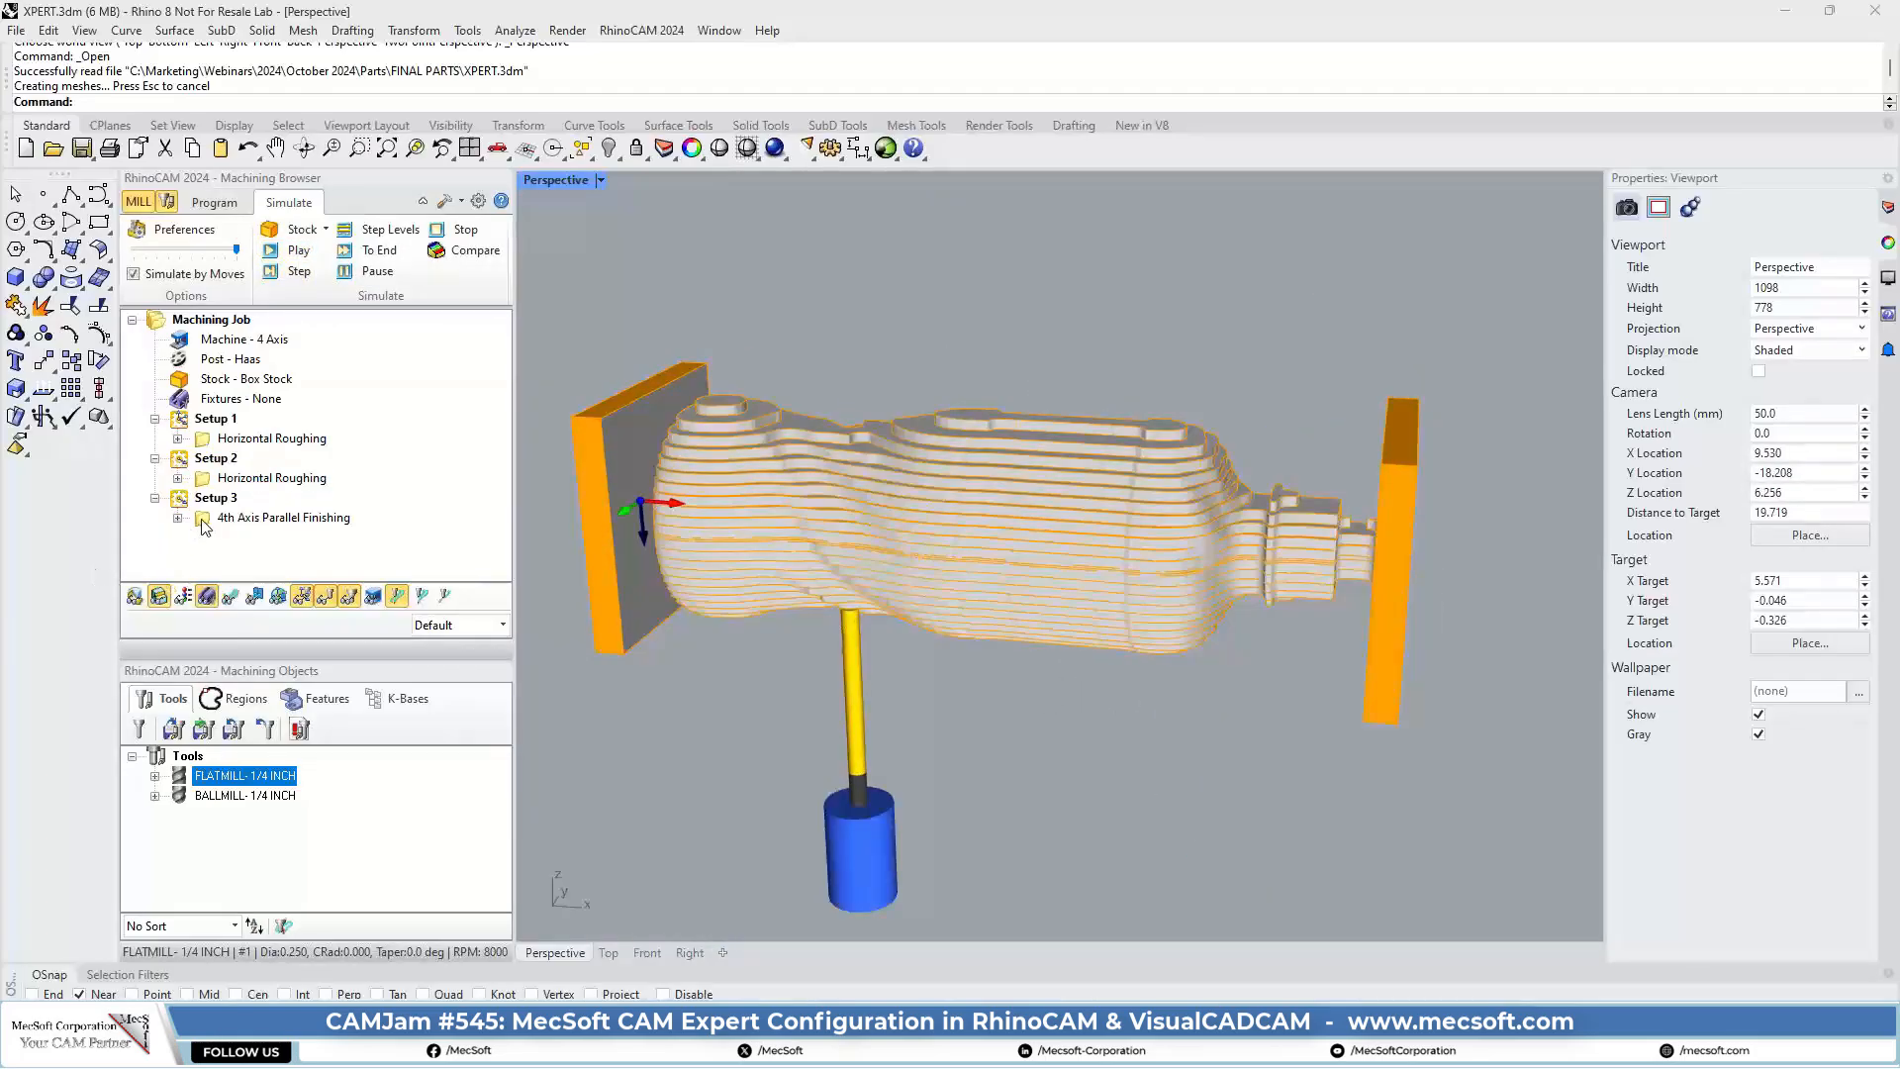
pyautogui.click(300, 252)
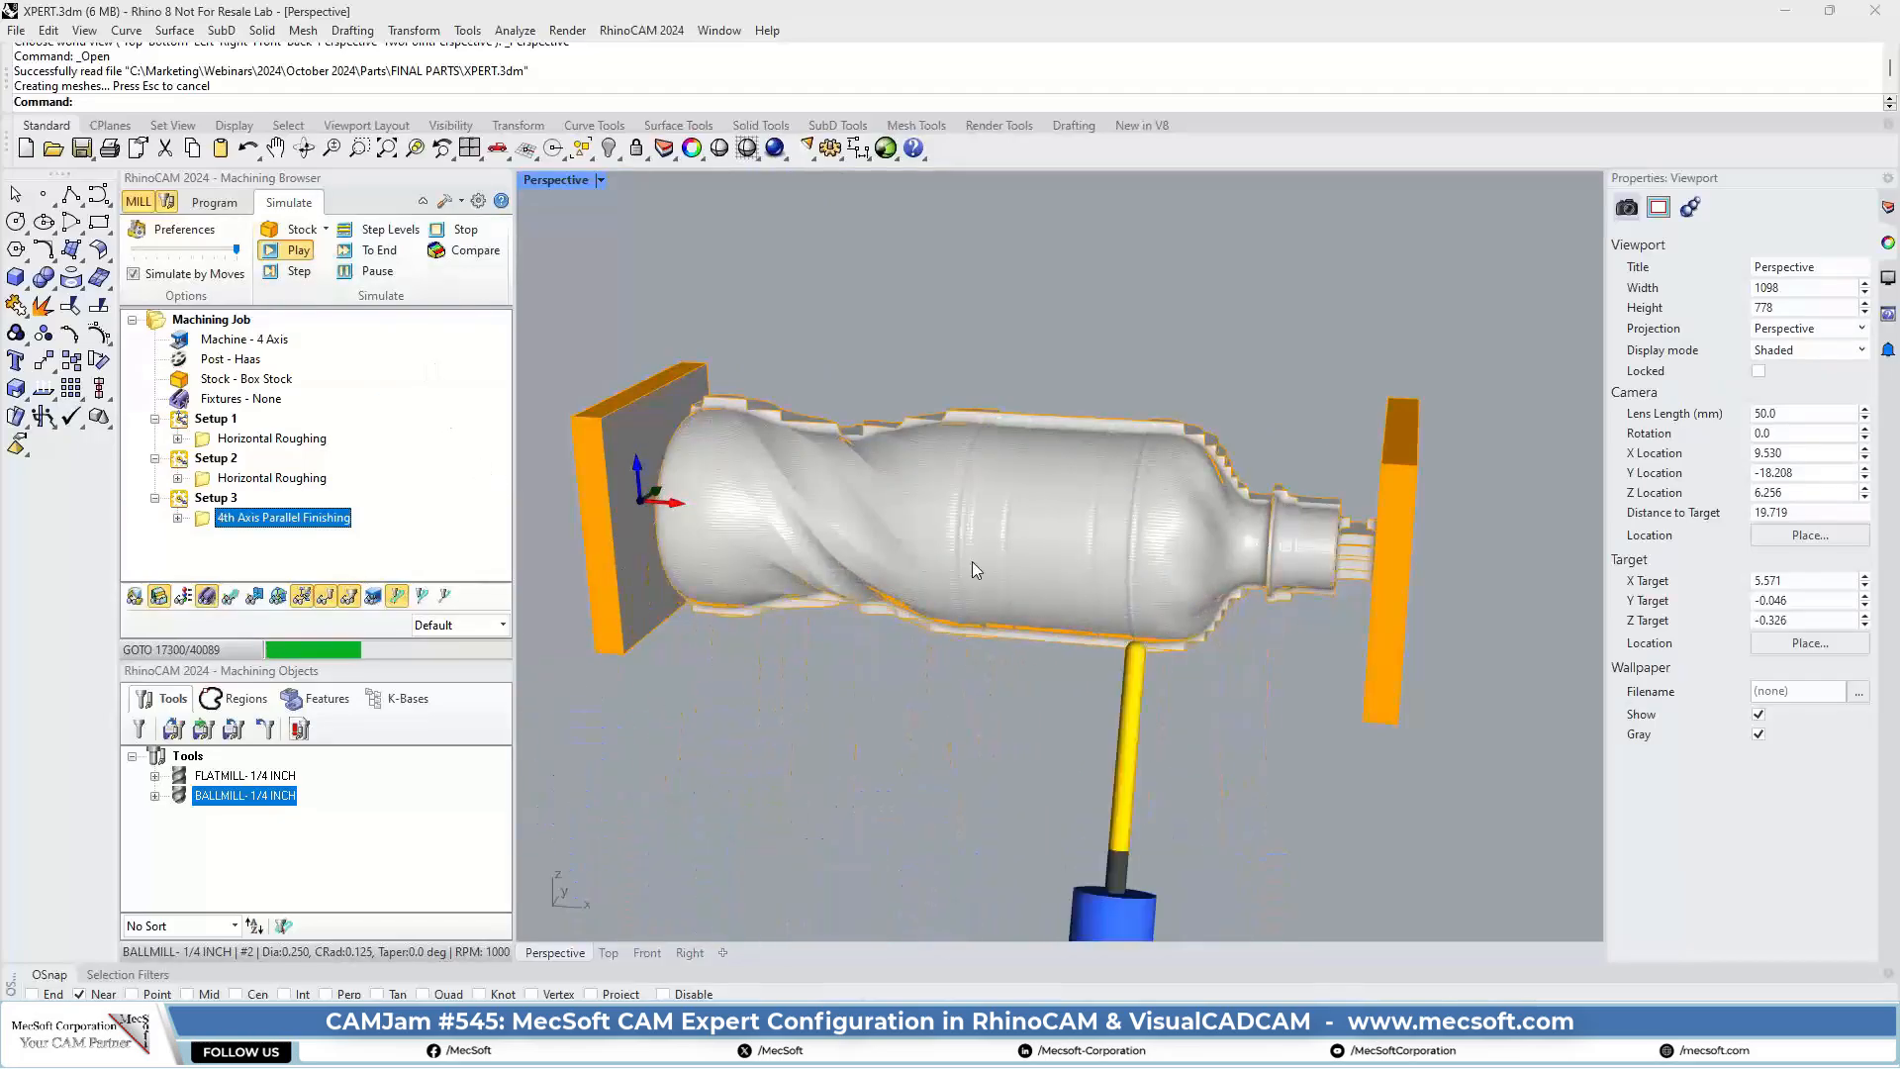
pyautogui.moveTo(1281, 532); pyautogui.dragTo(1047, 477, button='right')
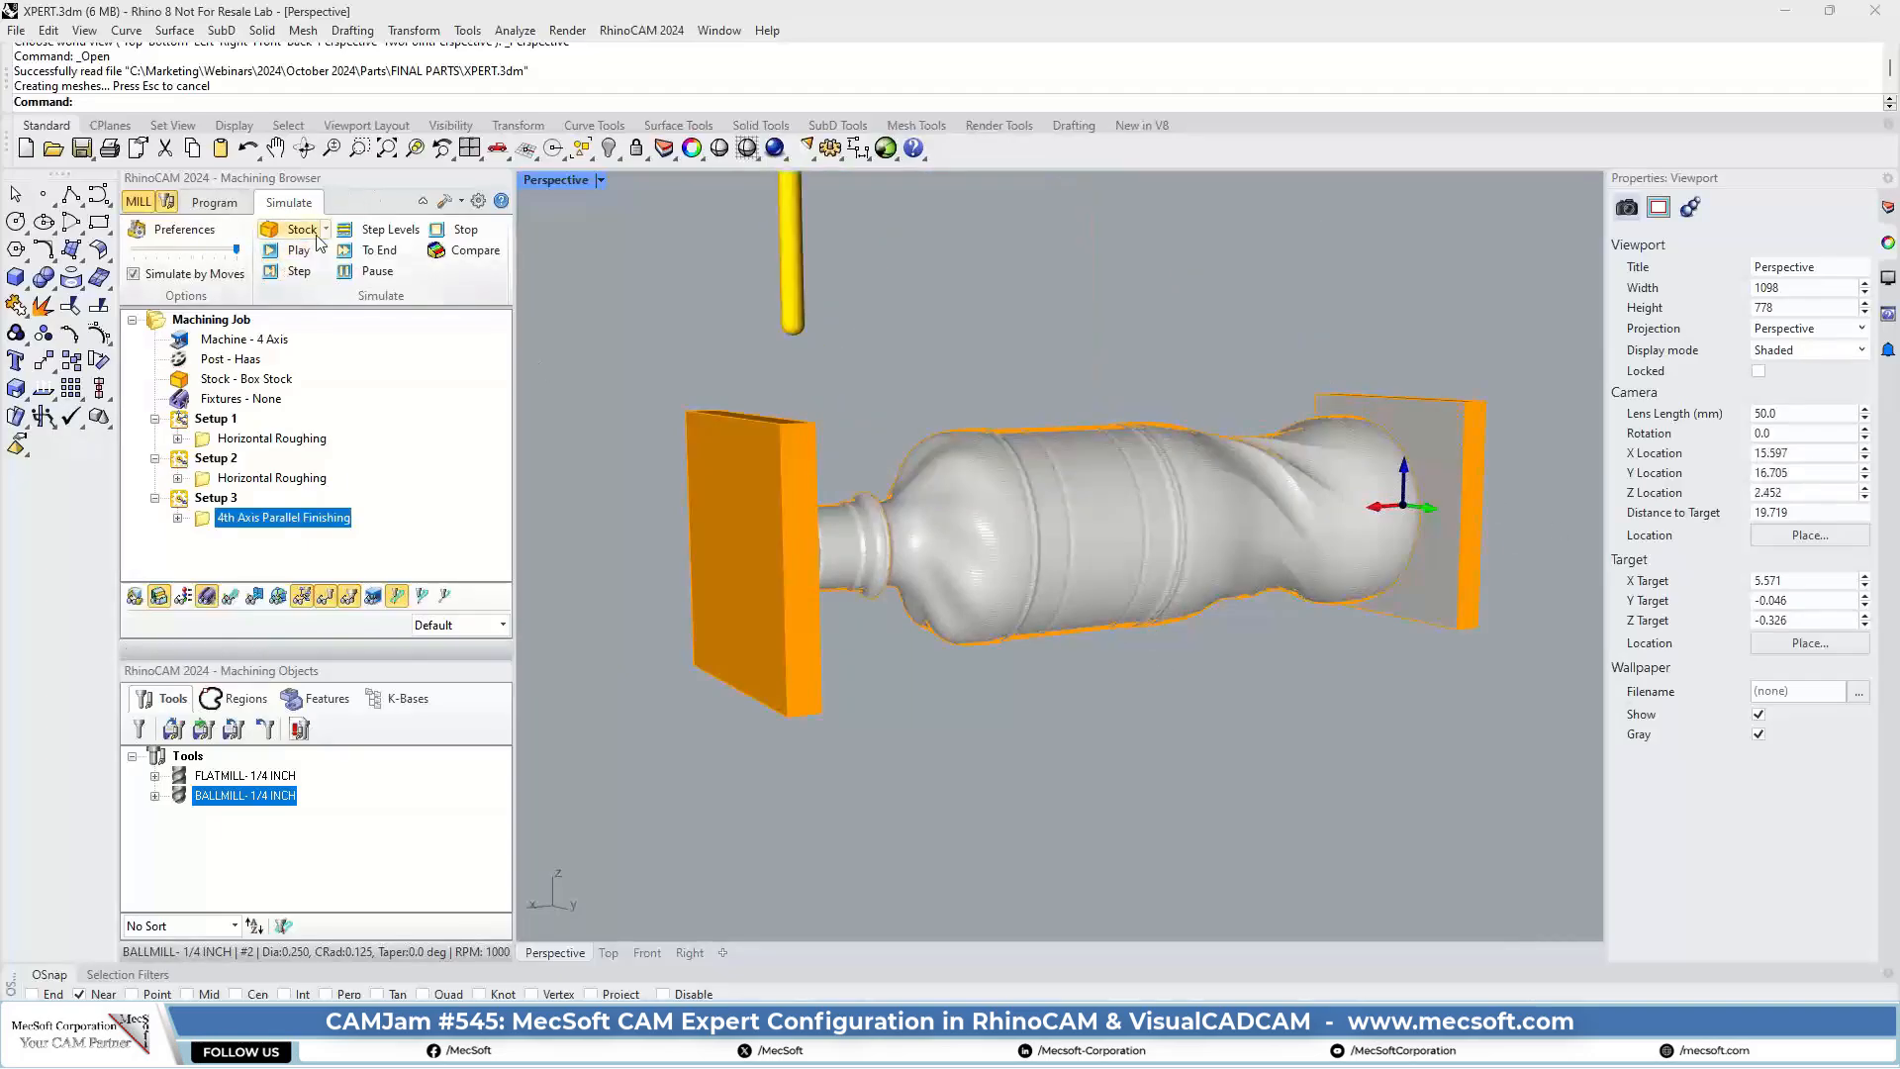
# - Turn off the silhouette edges of the stock in the stock preferences and inspect the simulated bottle
pyautogui.click(184, 230)
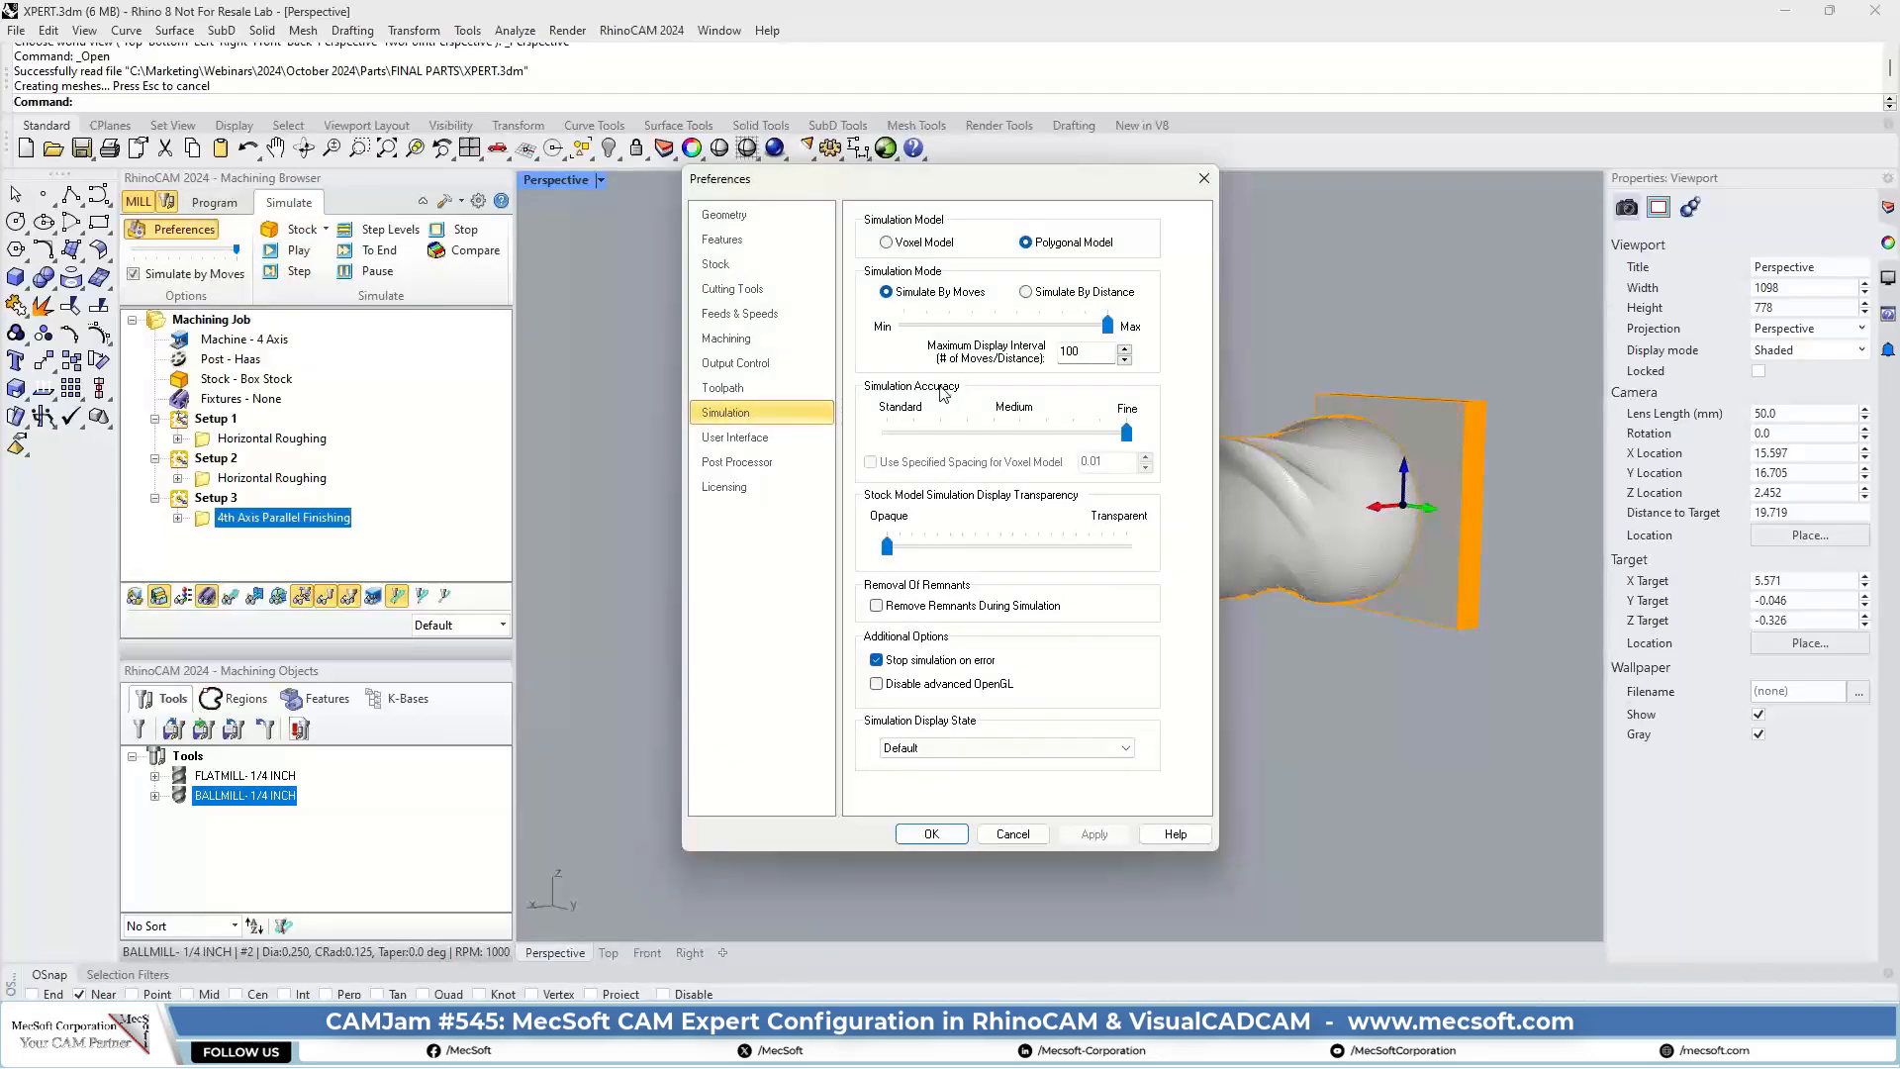
pyautogui.click(749, 277)
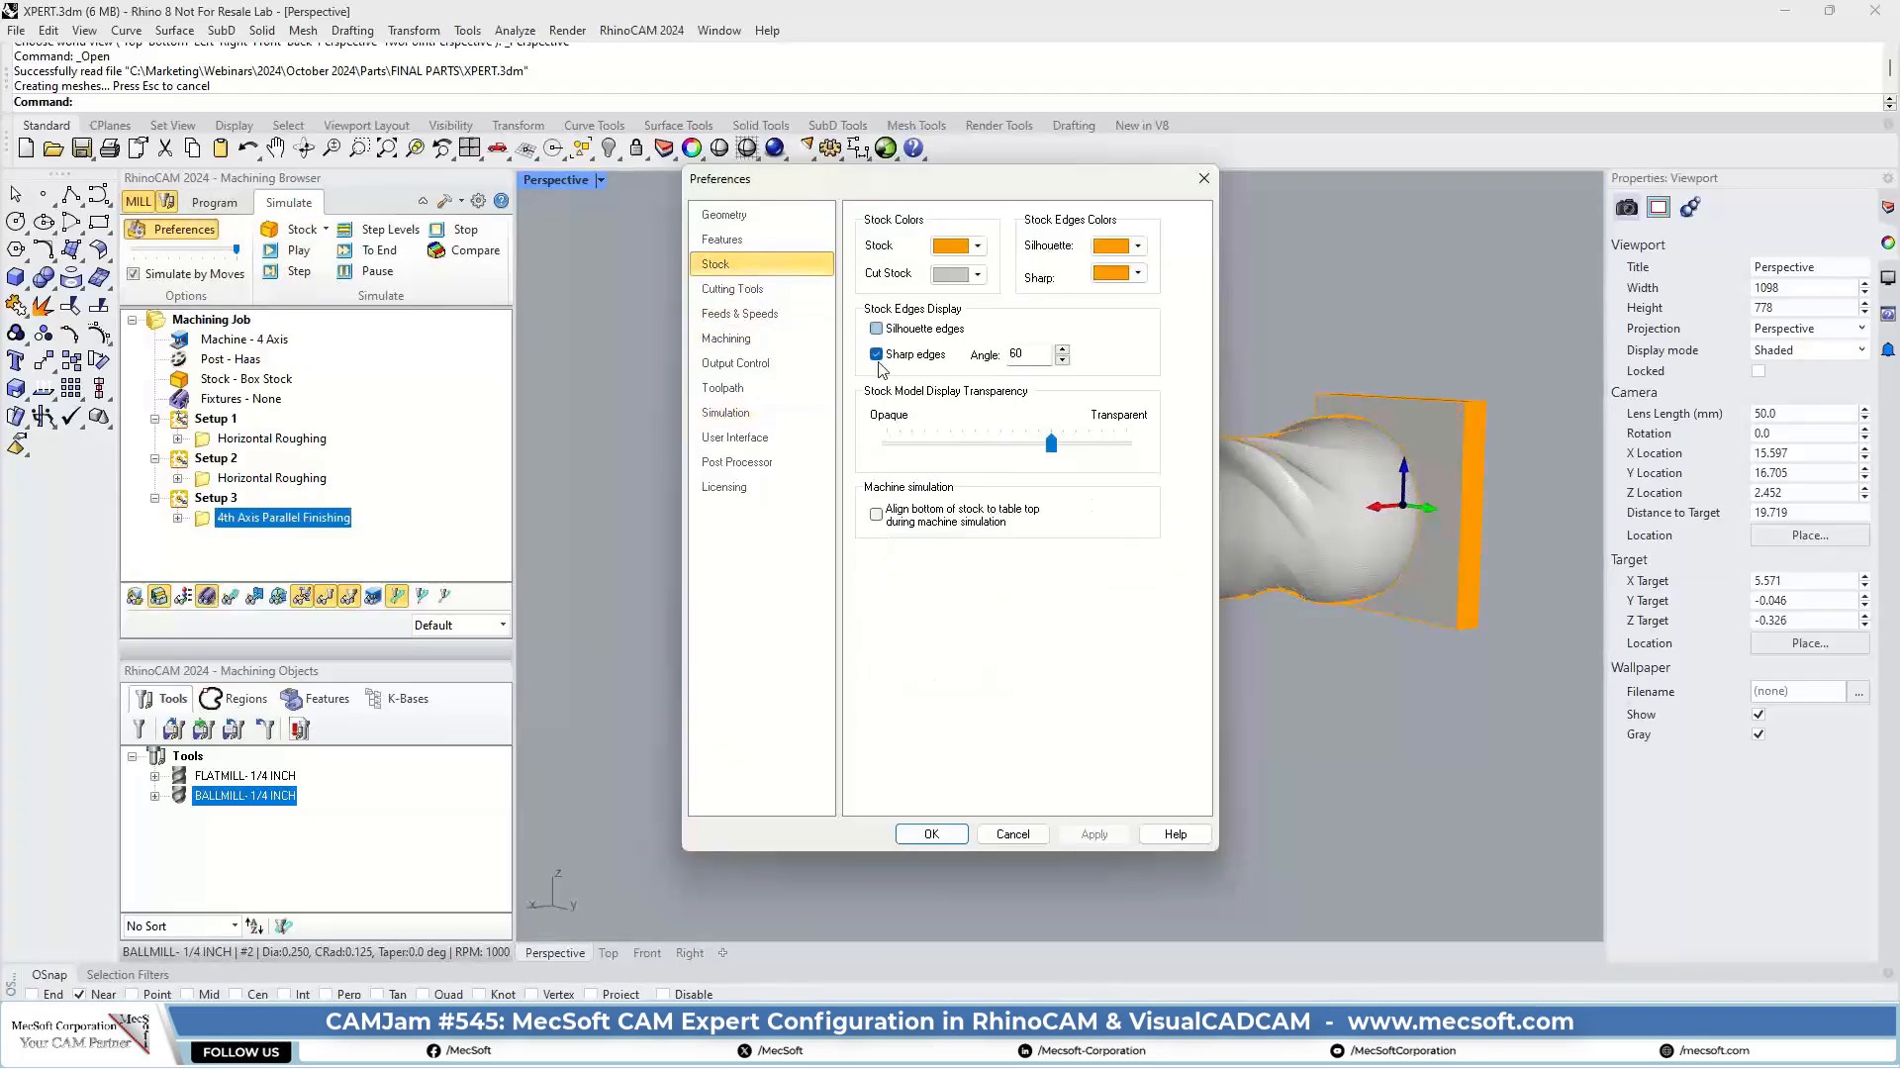
pyautogui.click(955, 836)
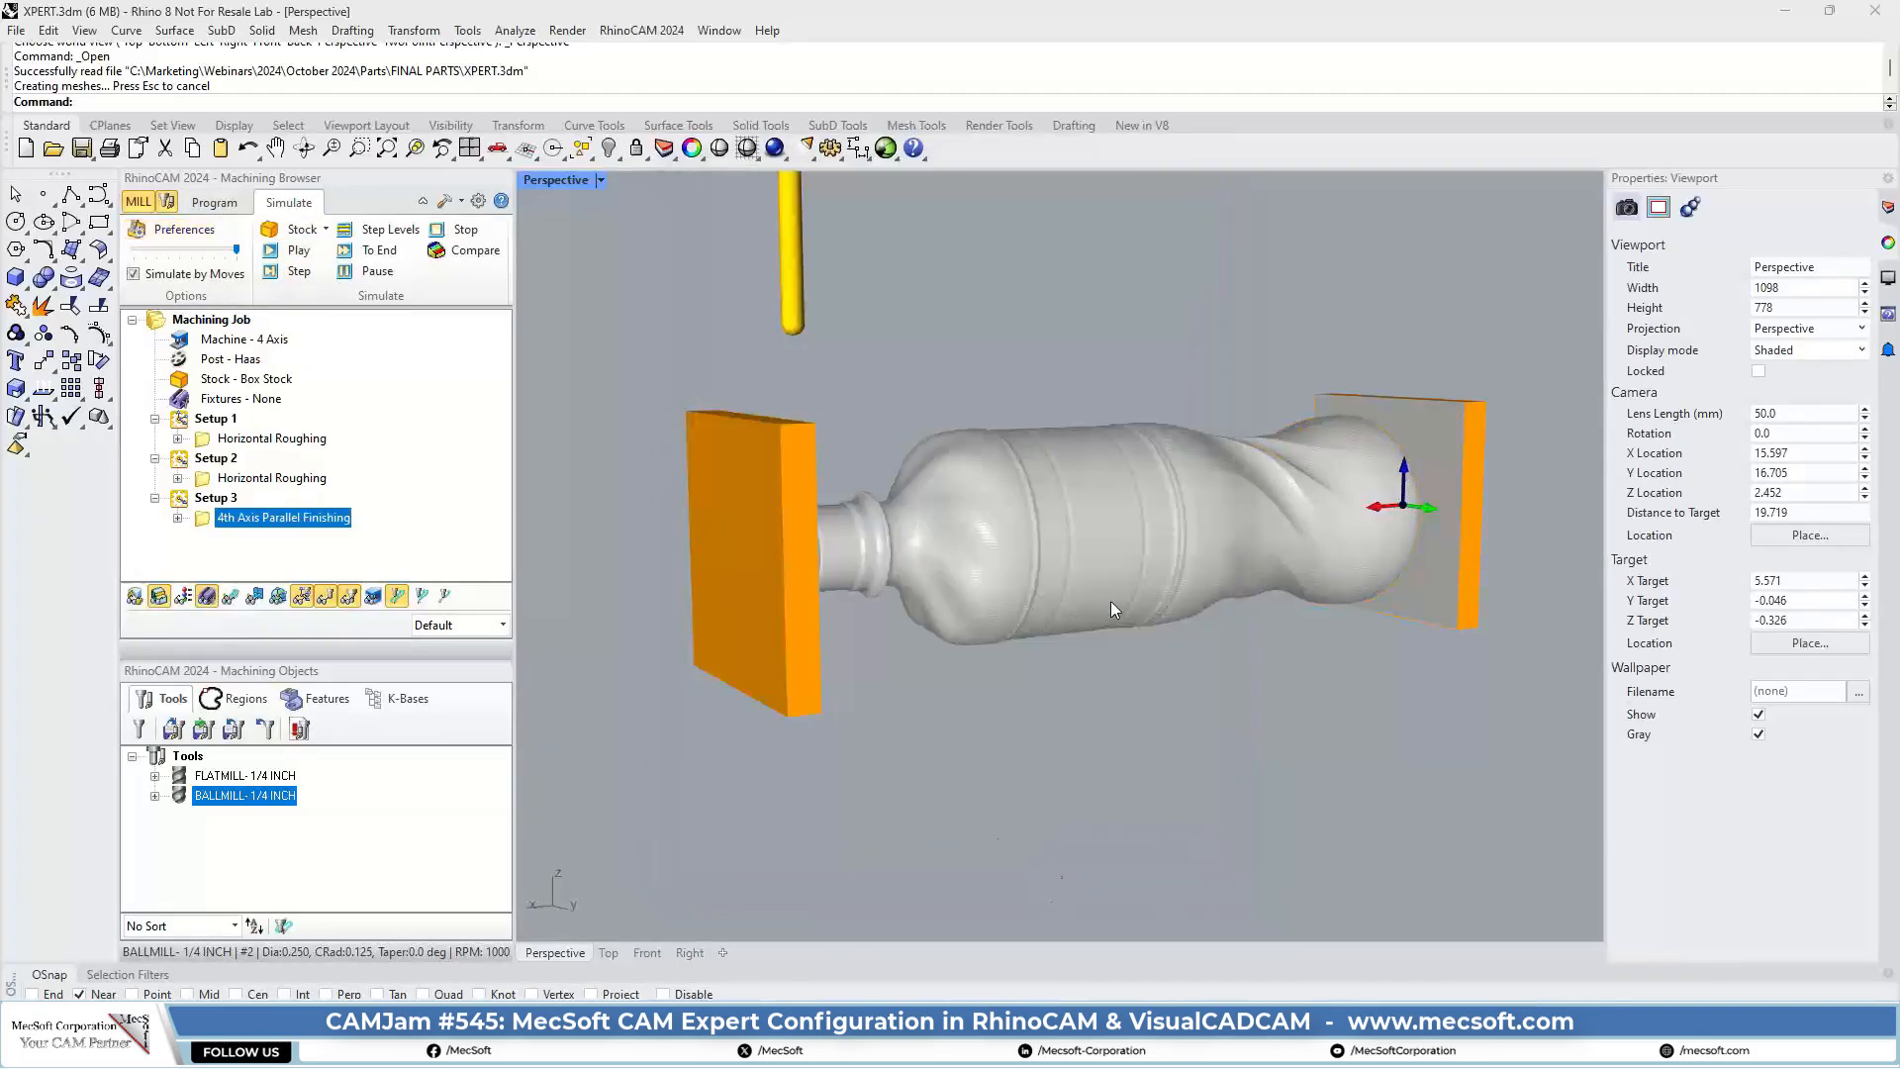
pyautogui.moveTo(1110, 602); pyautogui.dragTo(1131, 769, button='right')
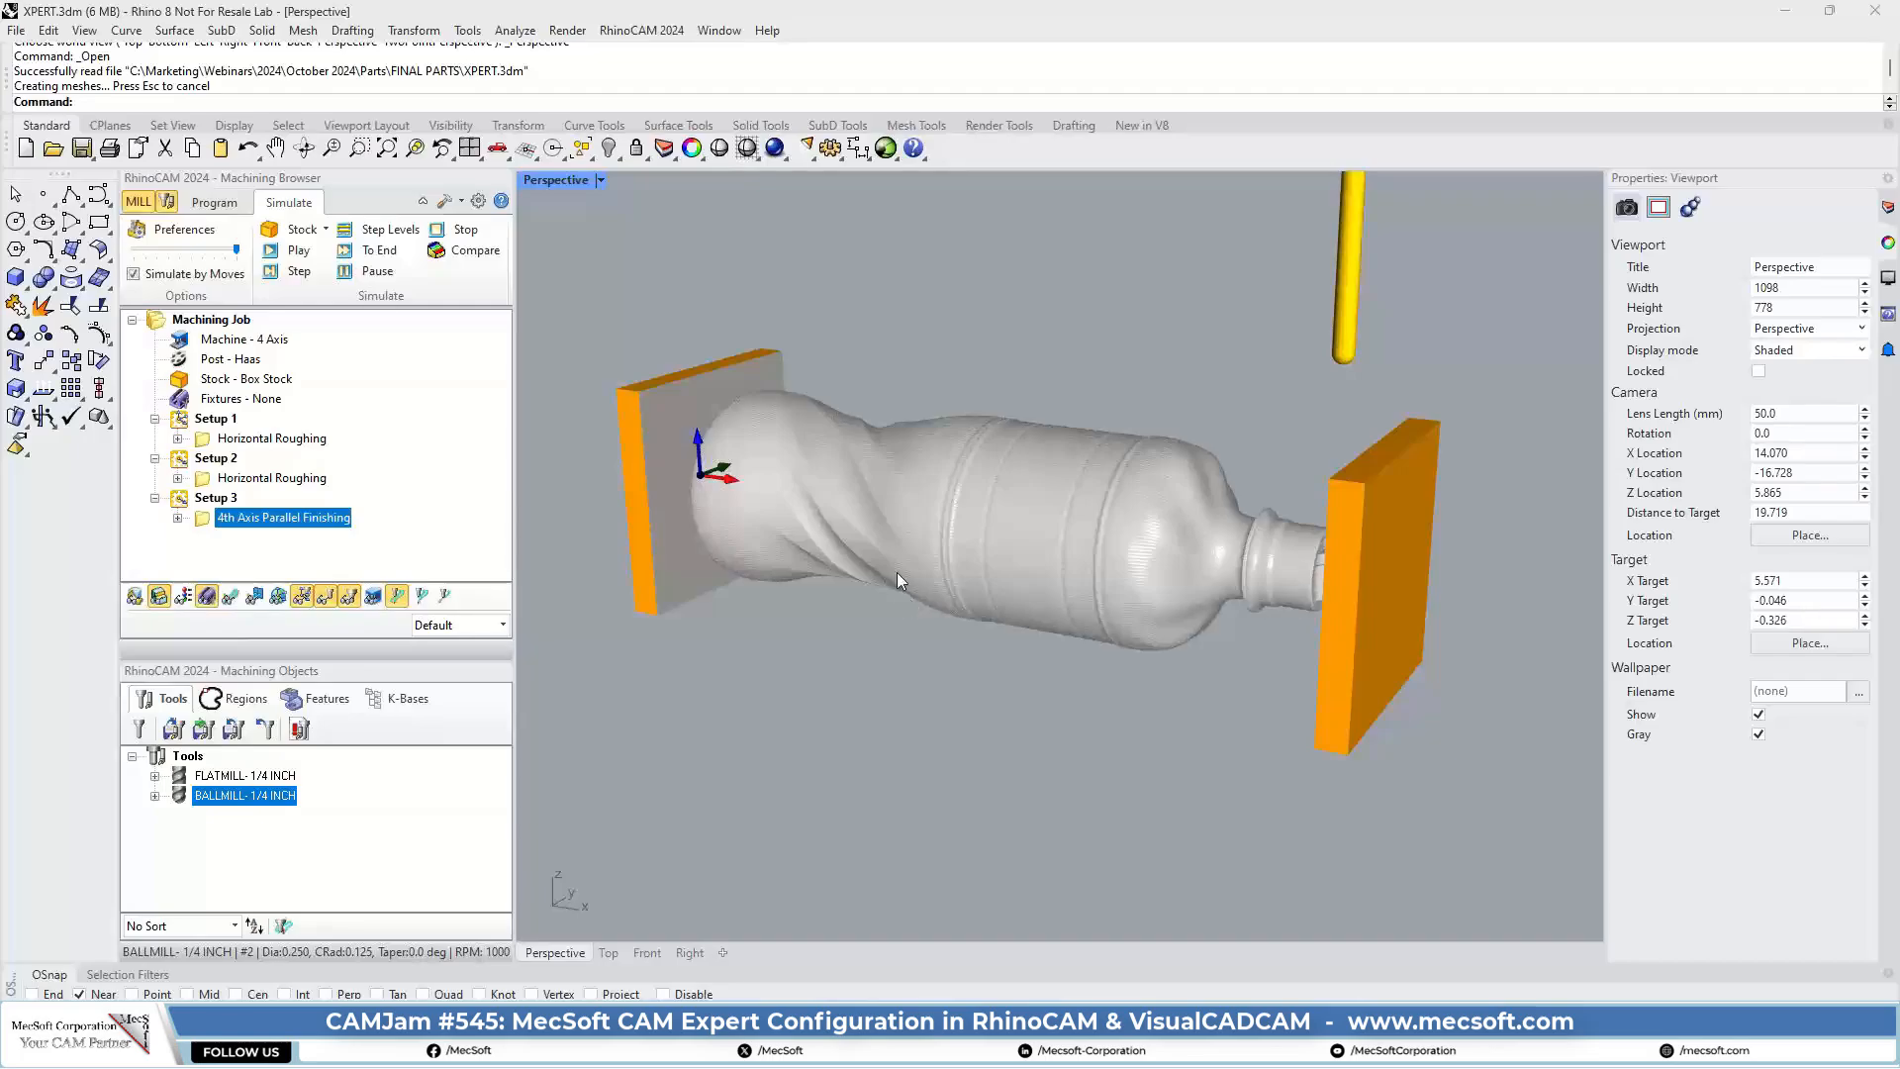
# - Compare the designed bottle model with the simulated cut stock
pyautogui.click(214, 202)
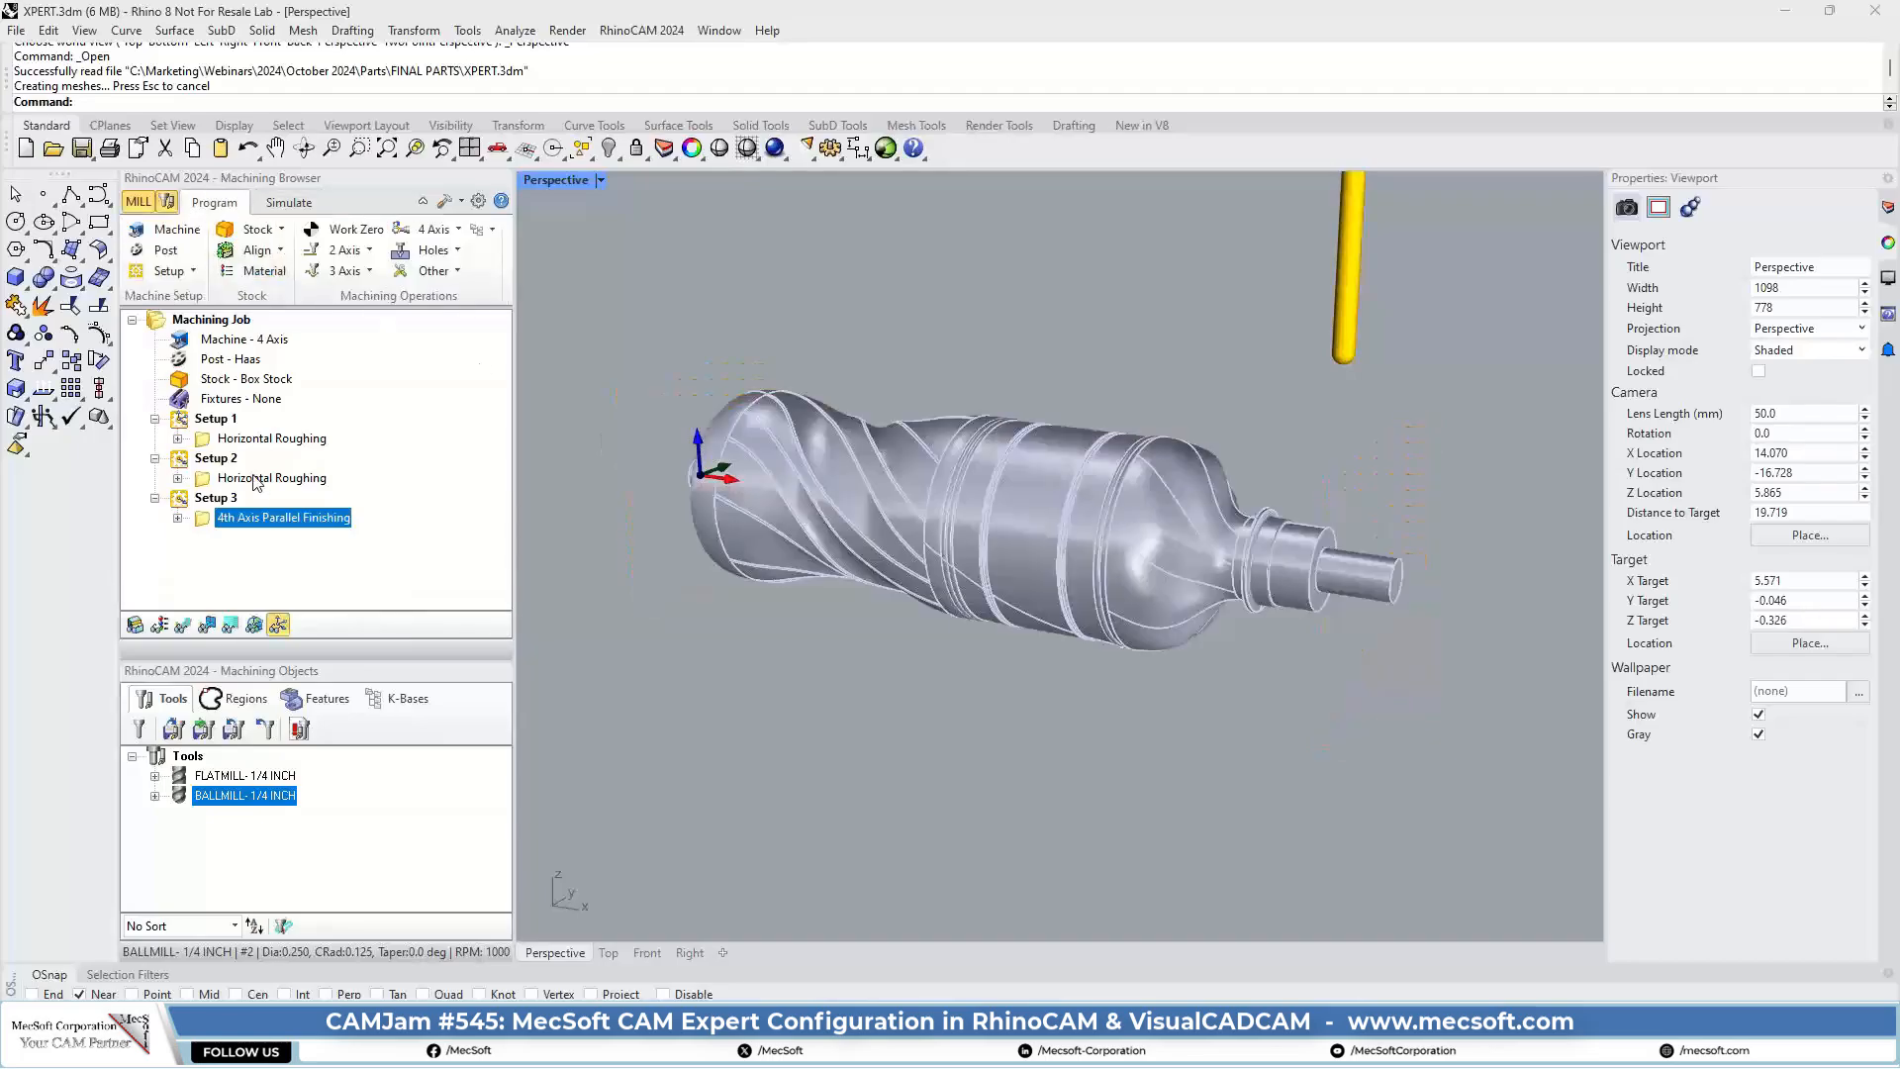
pyautogui.click(301, 206)
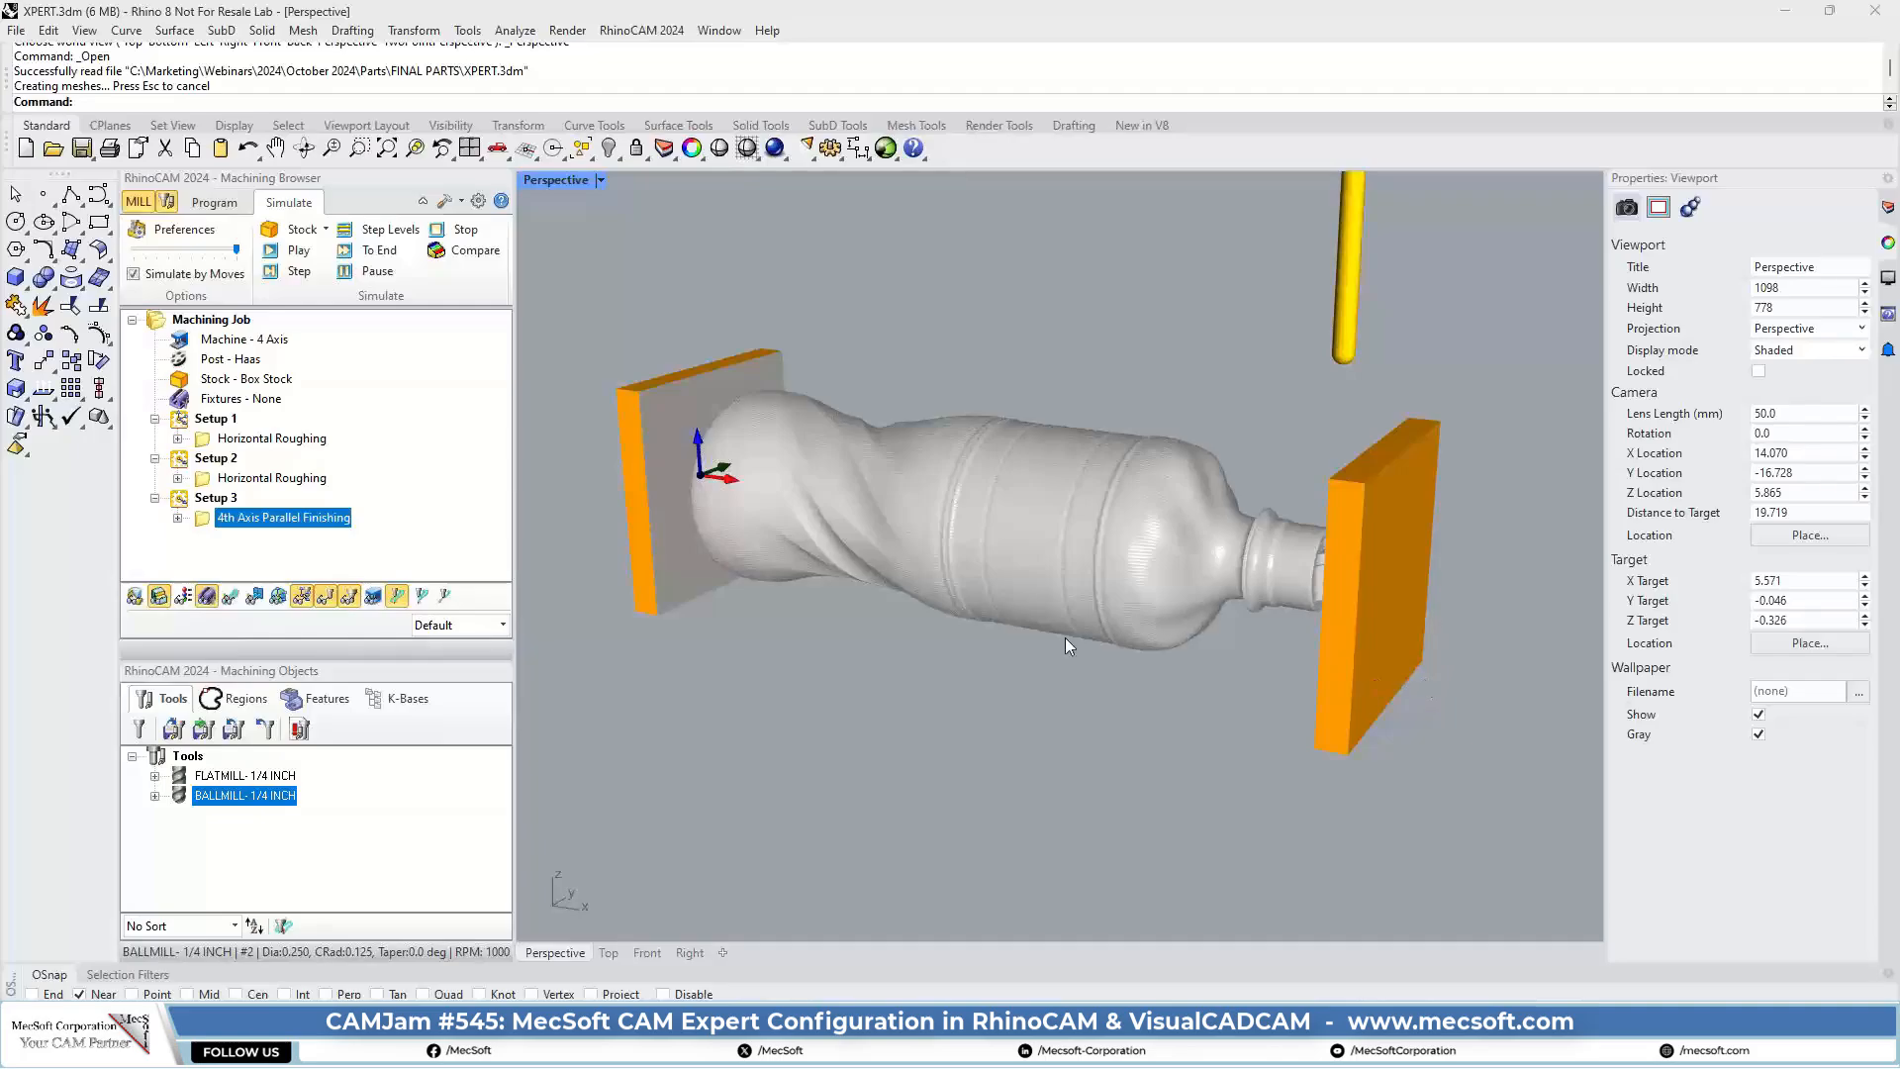
pyautogui.moveTo(1065, 637); pyautogui.dragTo(1019, 661, button='right')
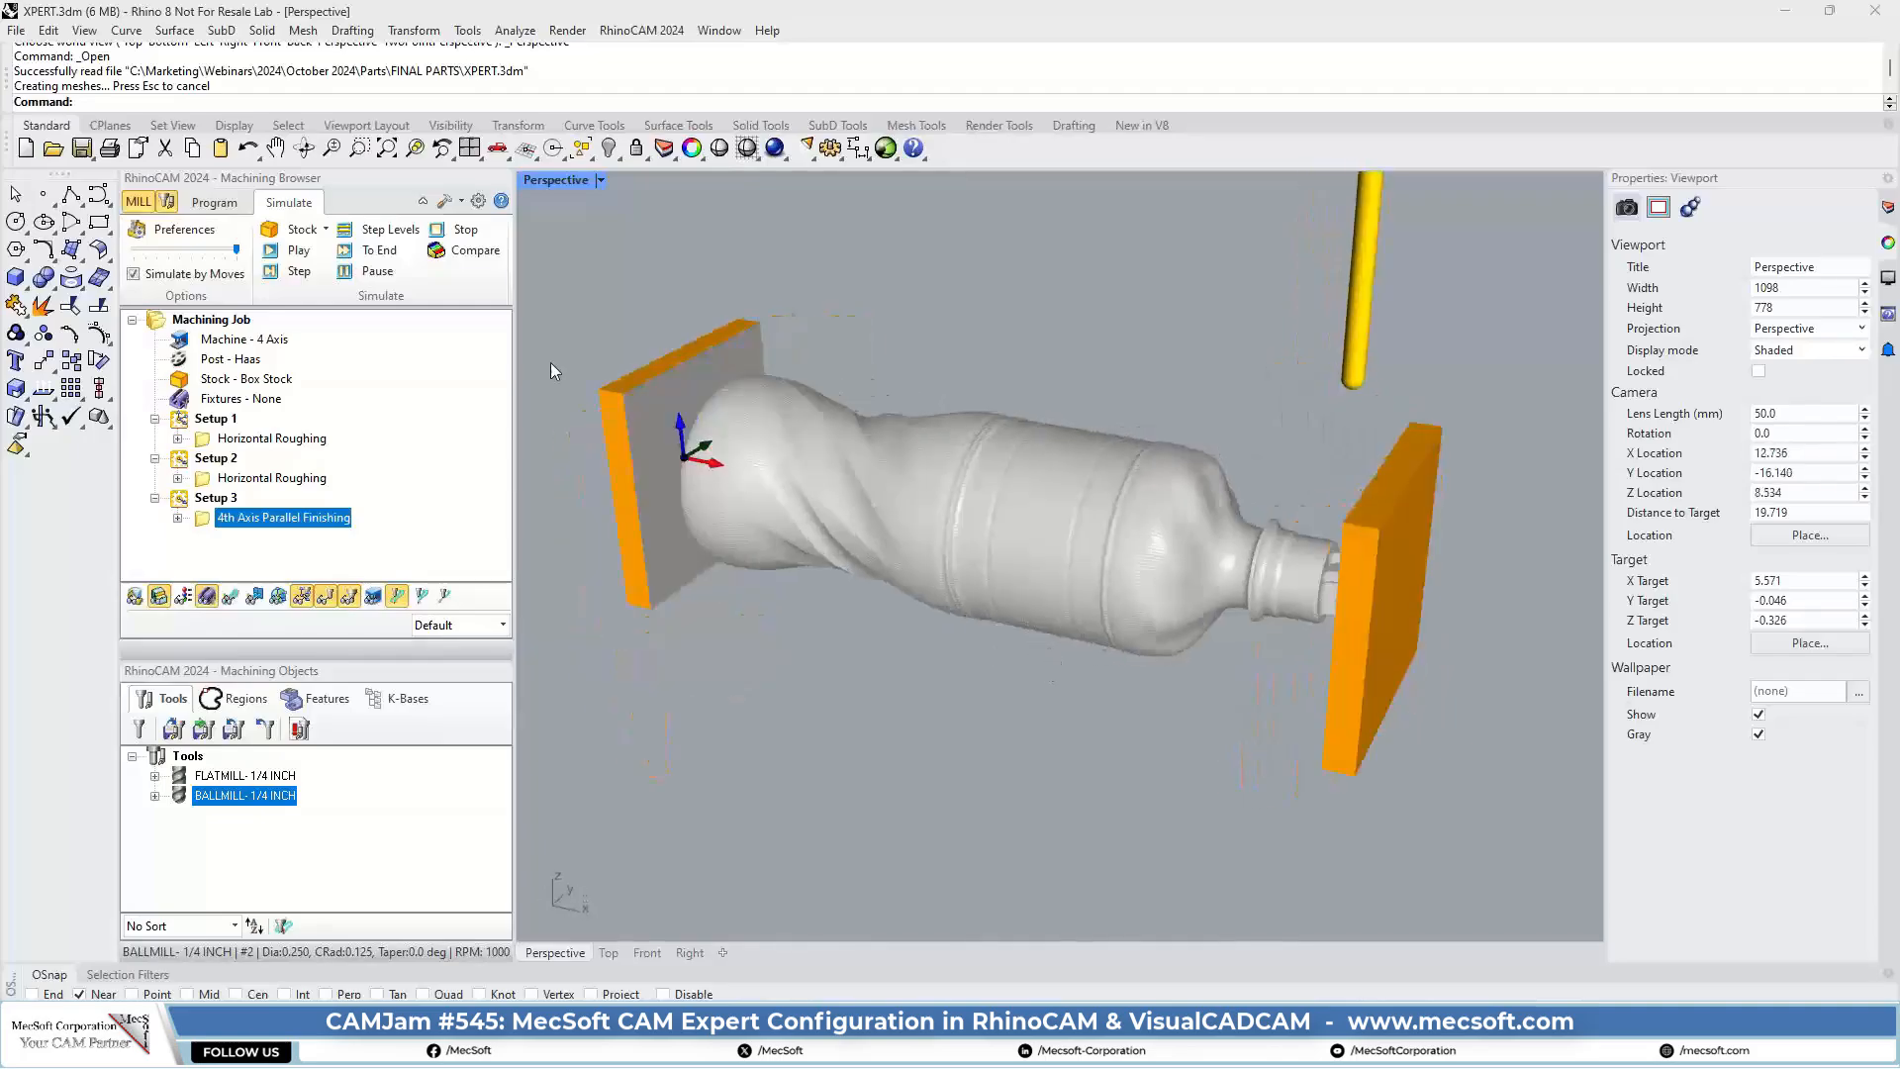
# - Examine the available stock types and the 2 Axis, 3 Axis and 4 Axis machining operations
pyautogui.click(214, 202)
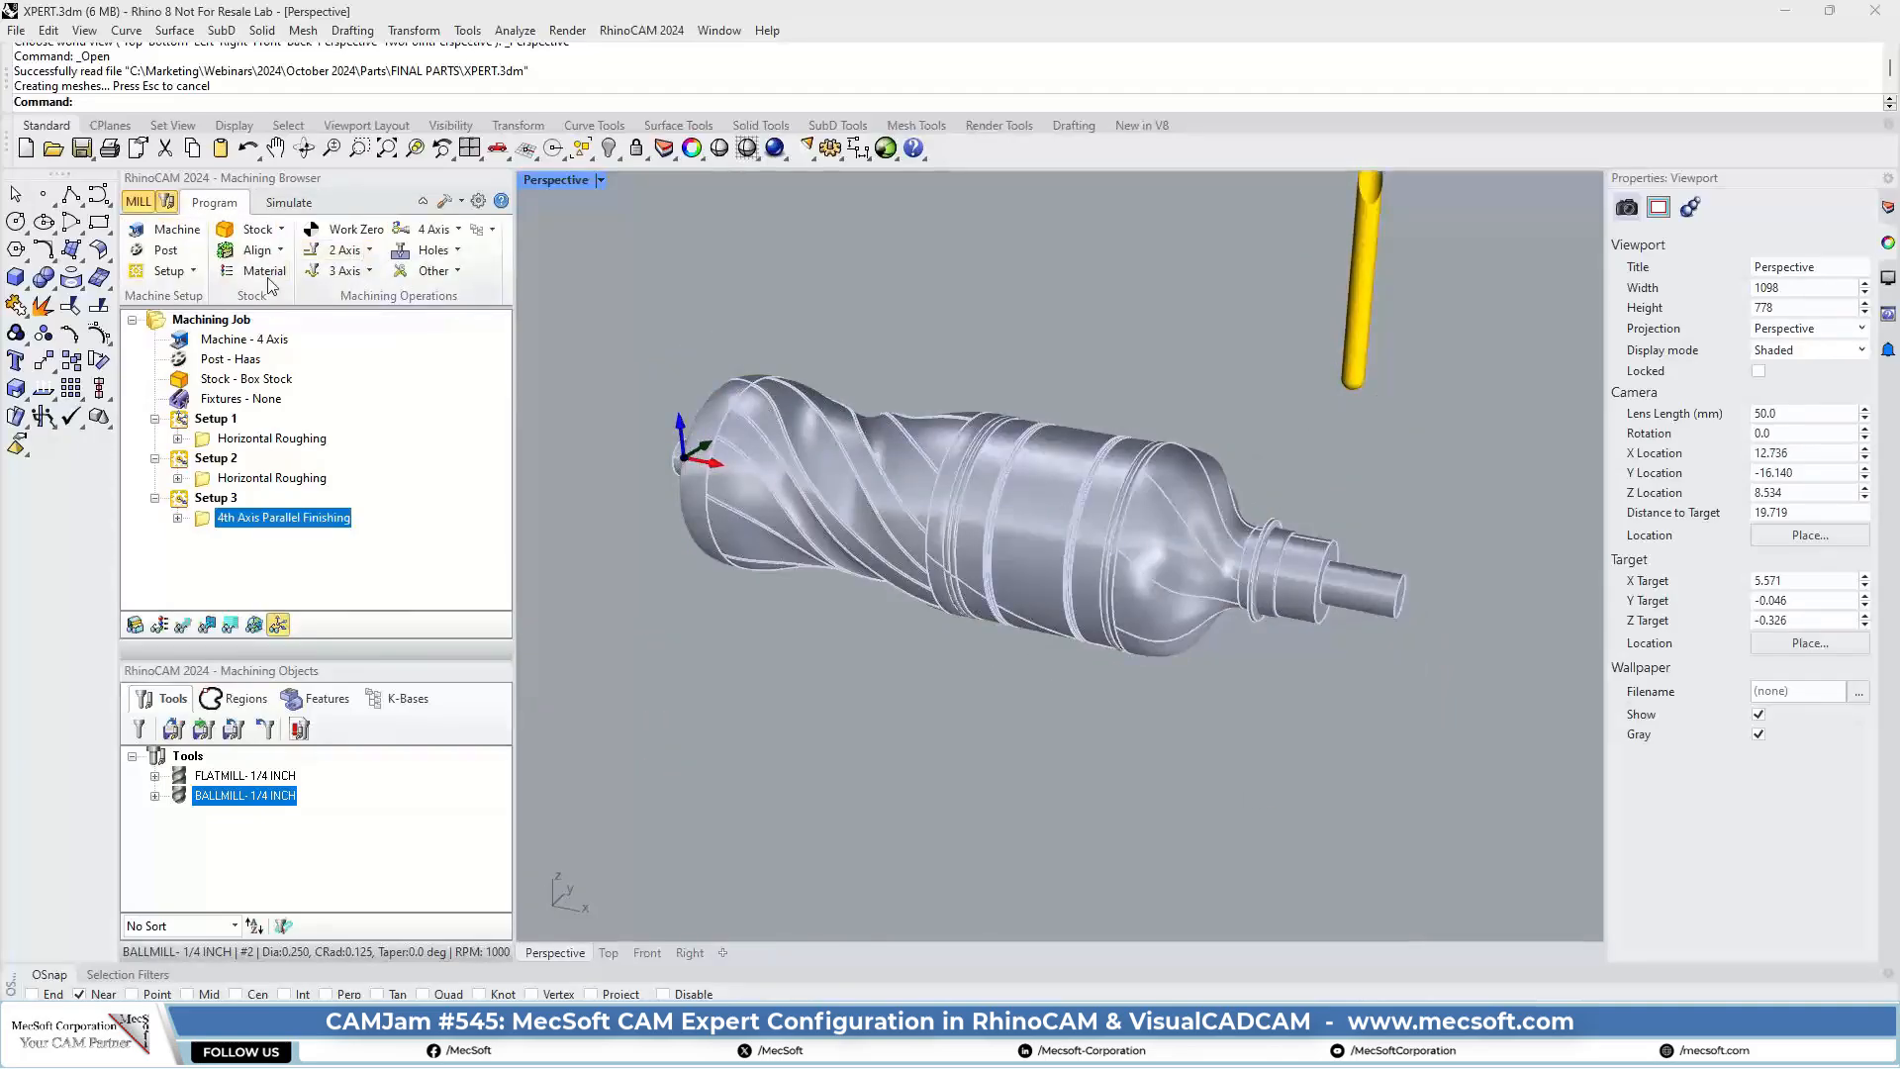
pyautogui.click(259, 230)
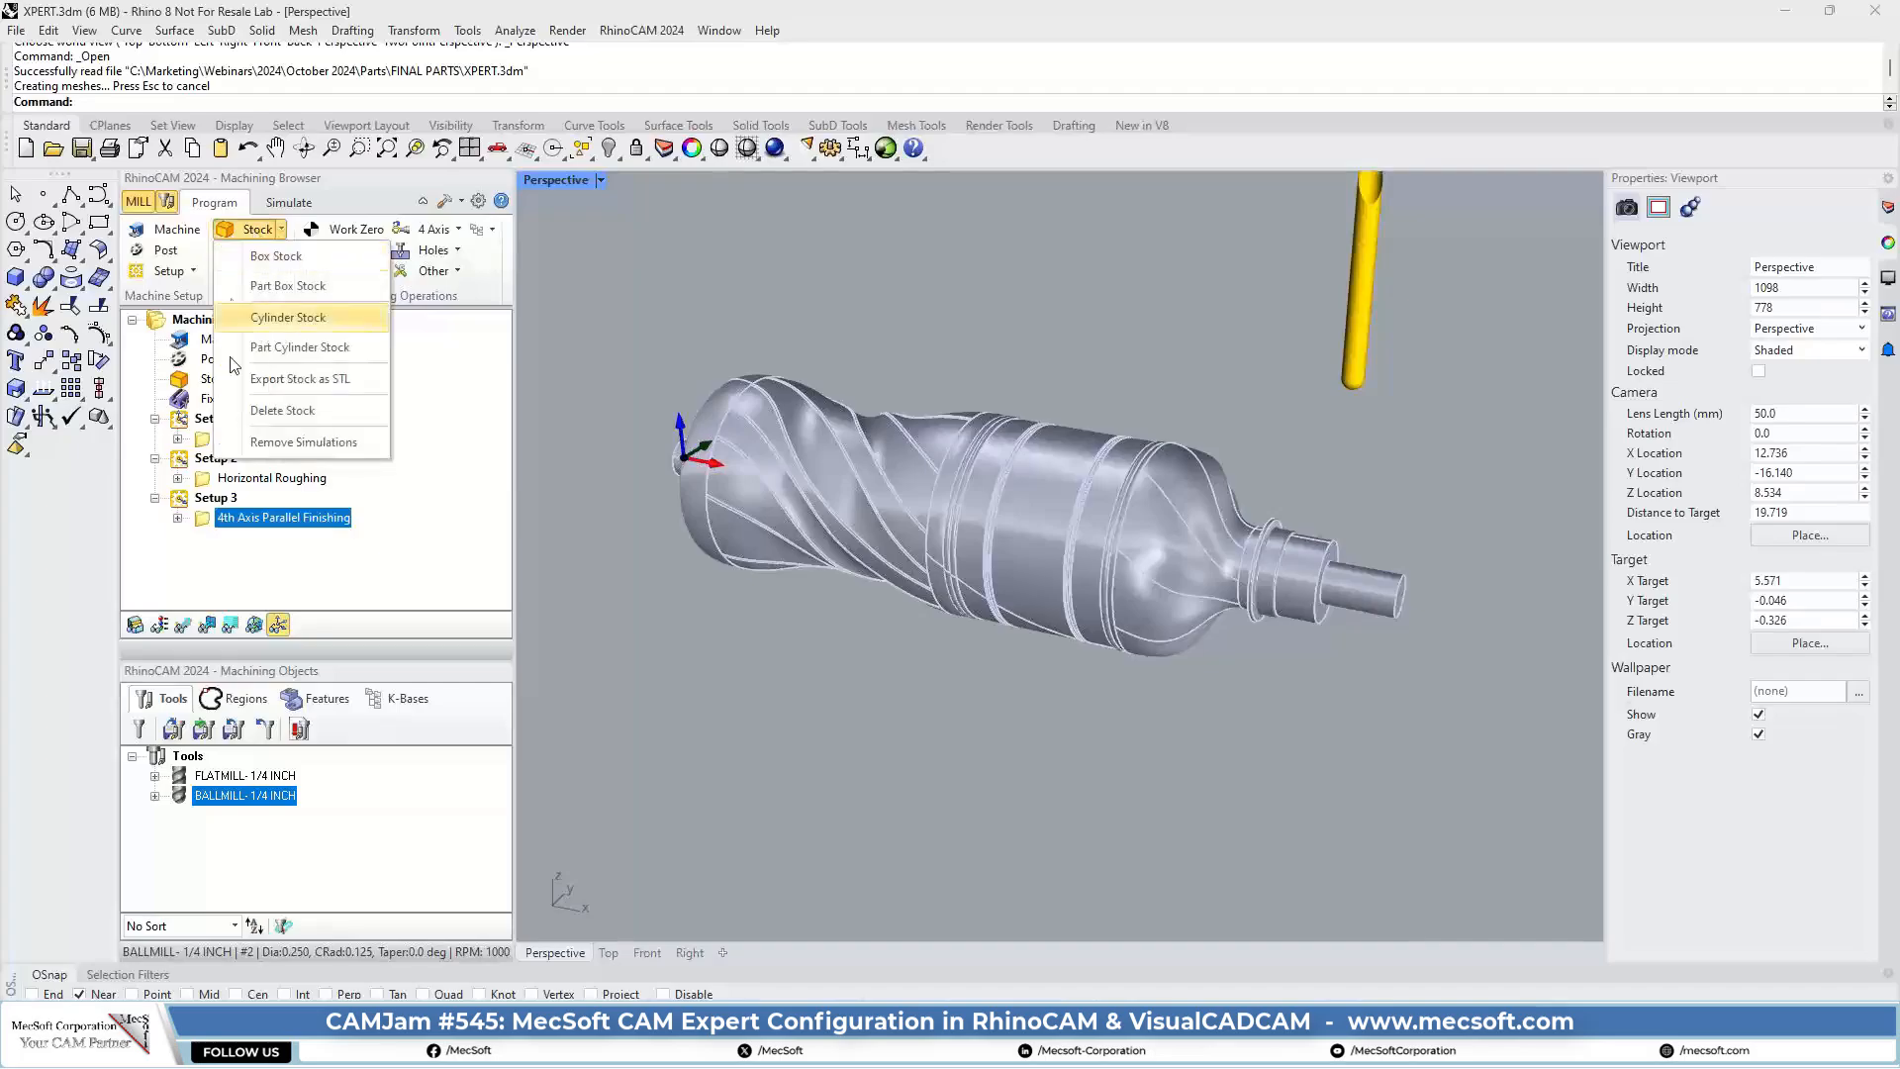
pyautogui.click(561, 307)
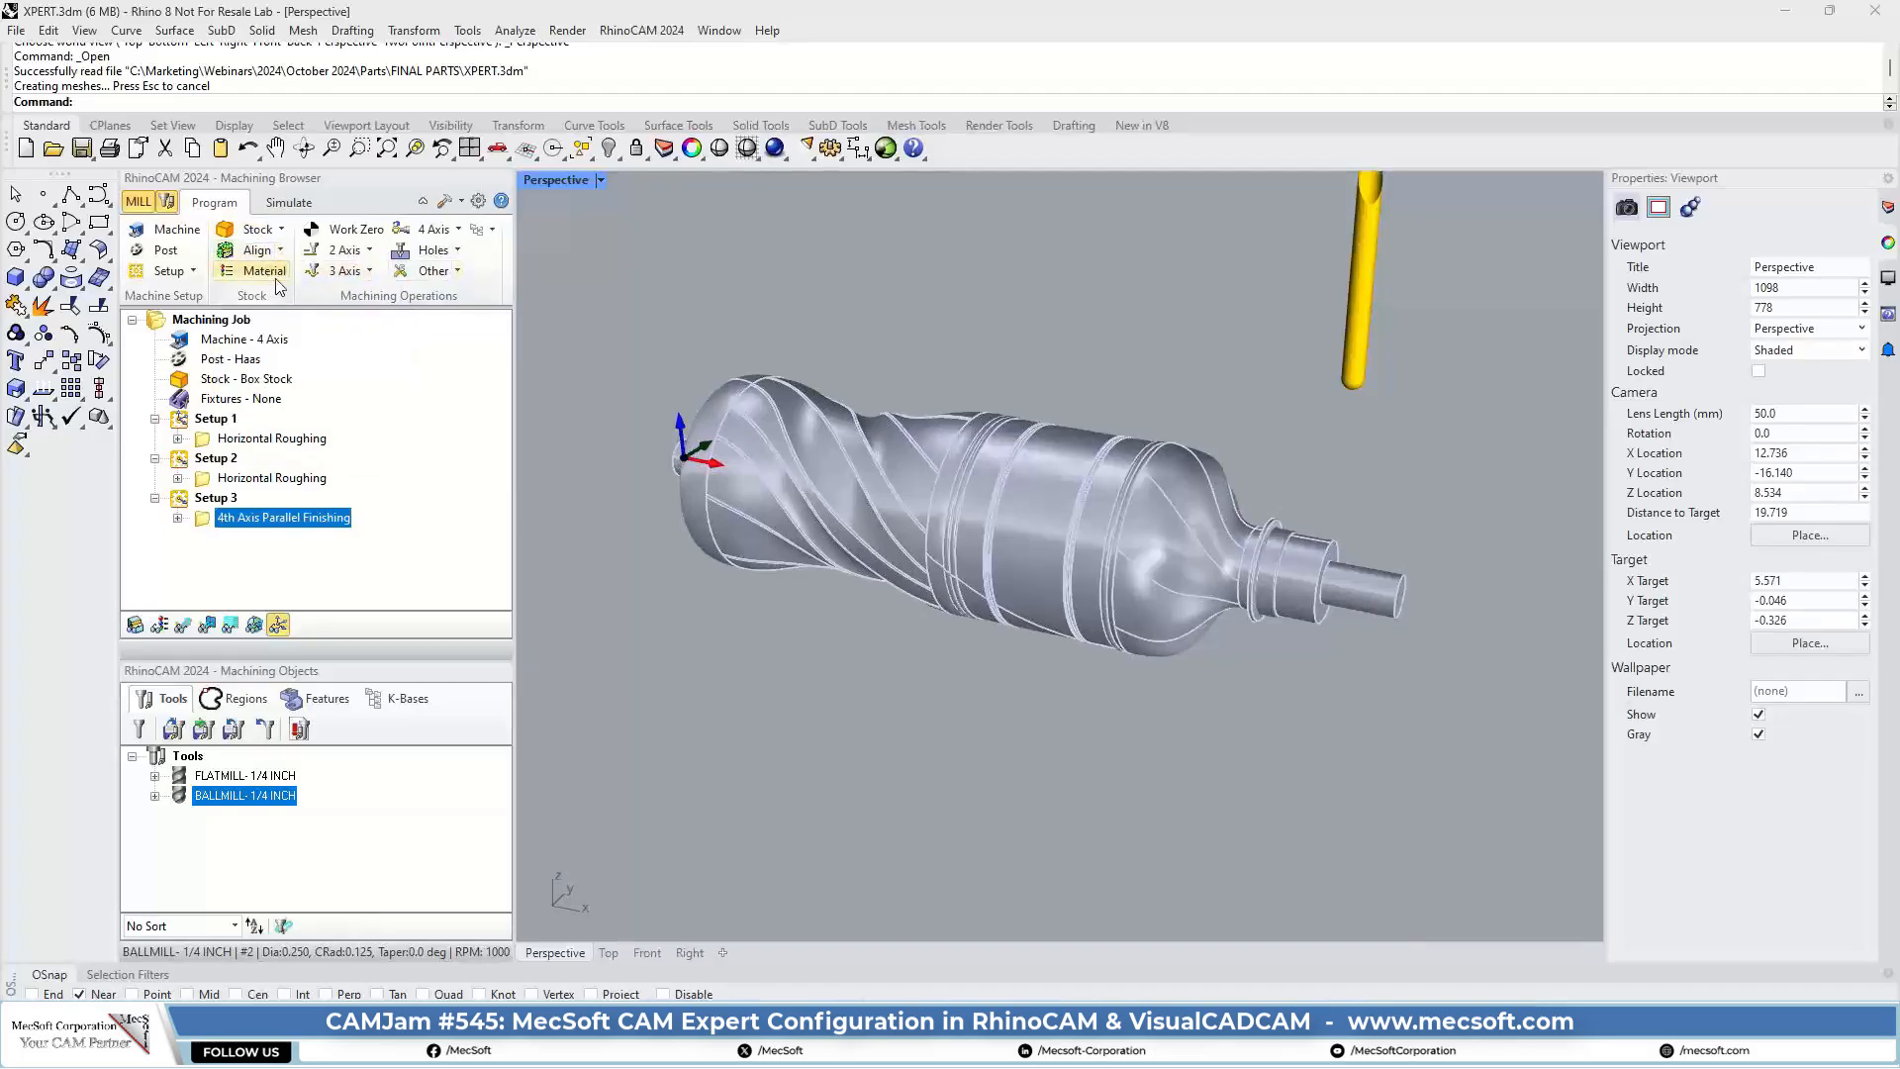
pyautogui.click(370, 252)
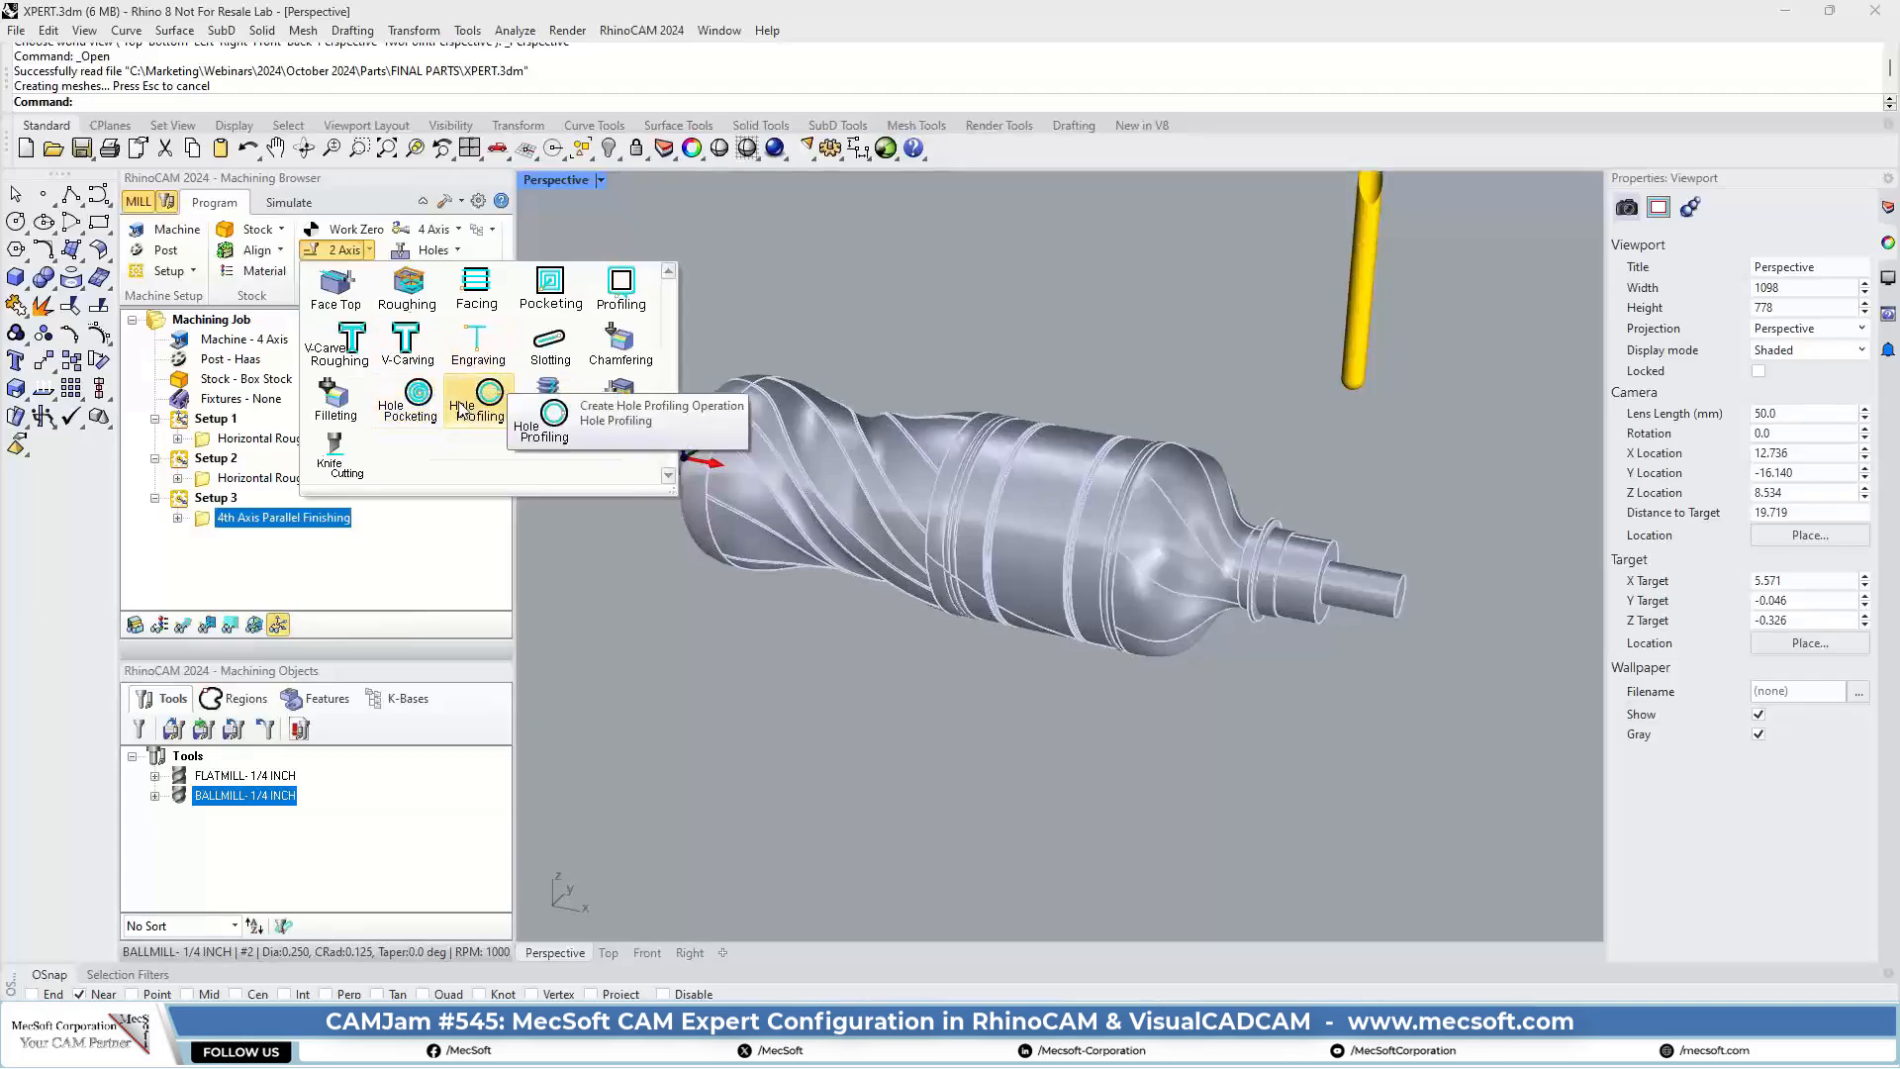
pyautogui.click(808, 230)
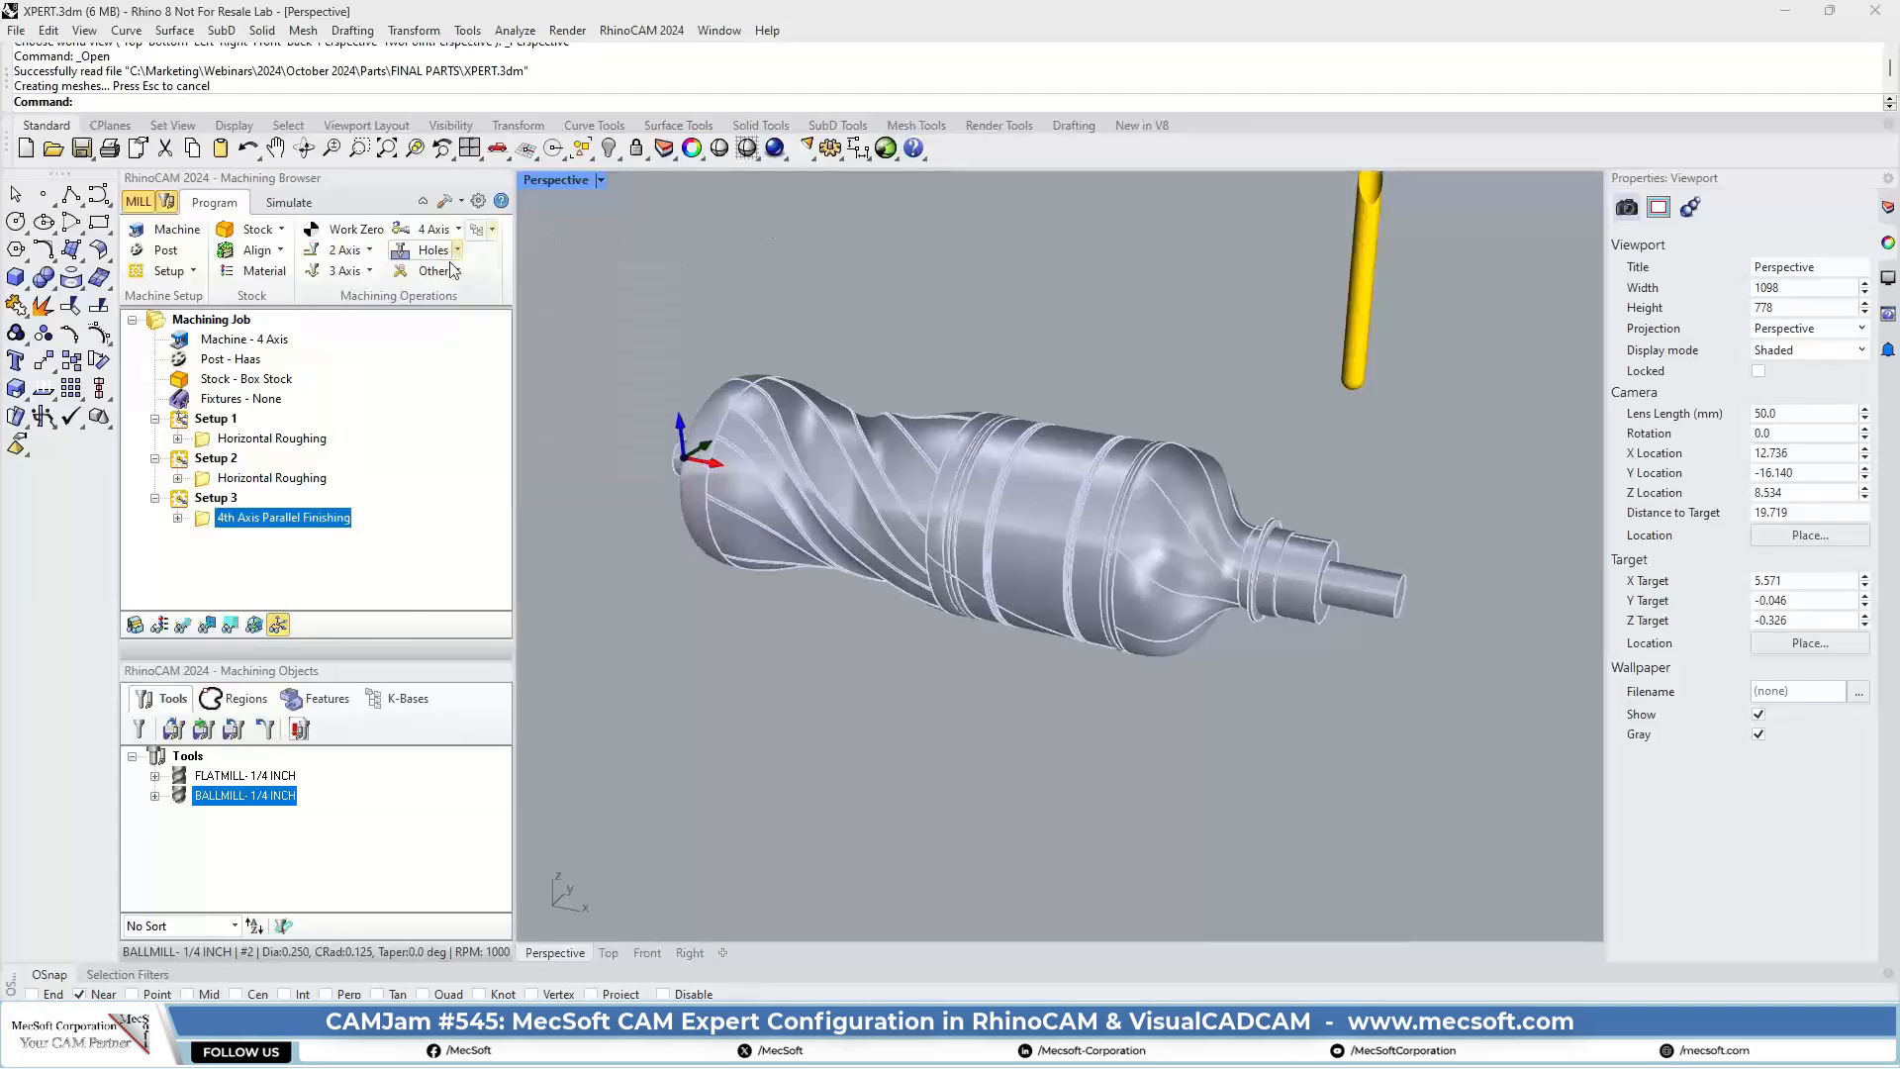
pyautogui.click(369, 271)
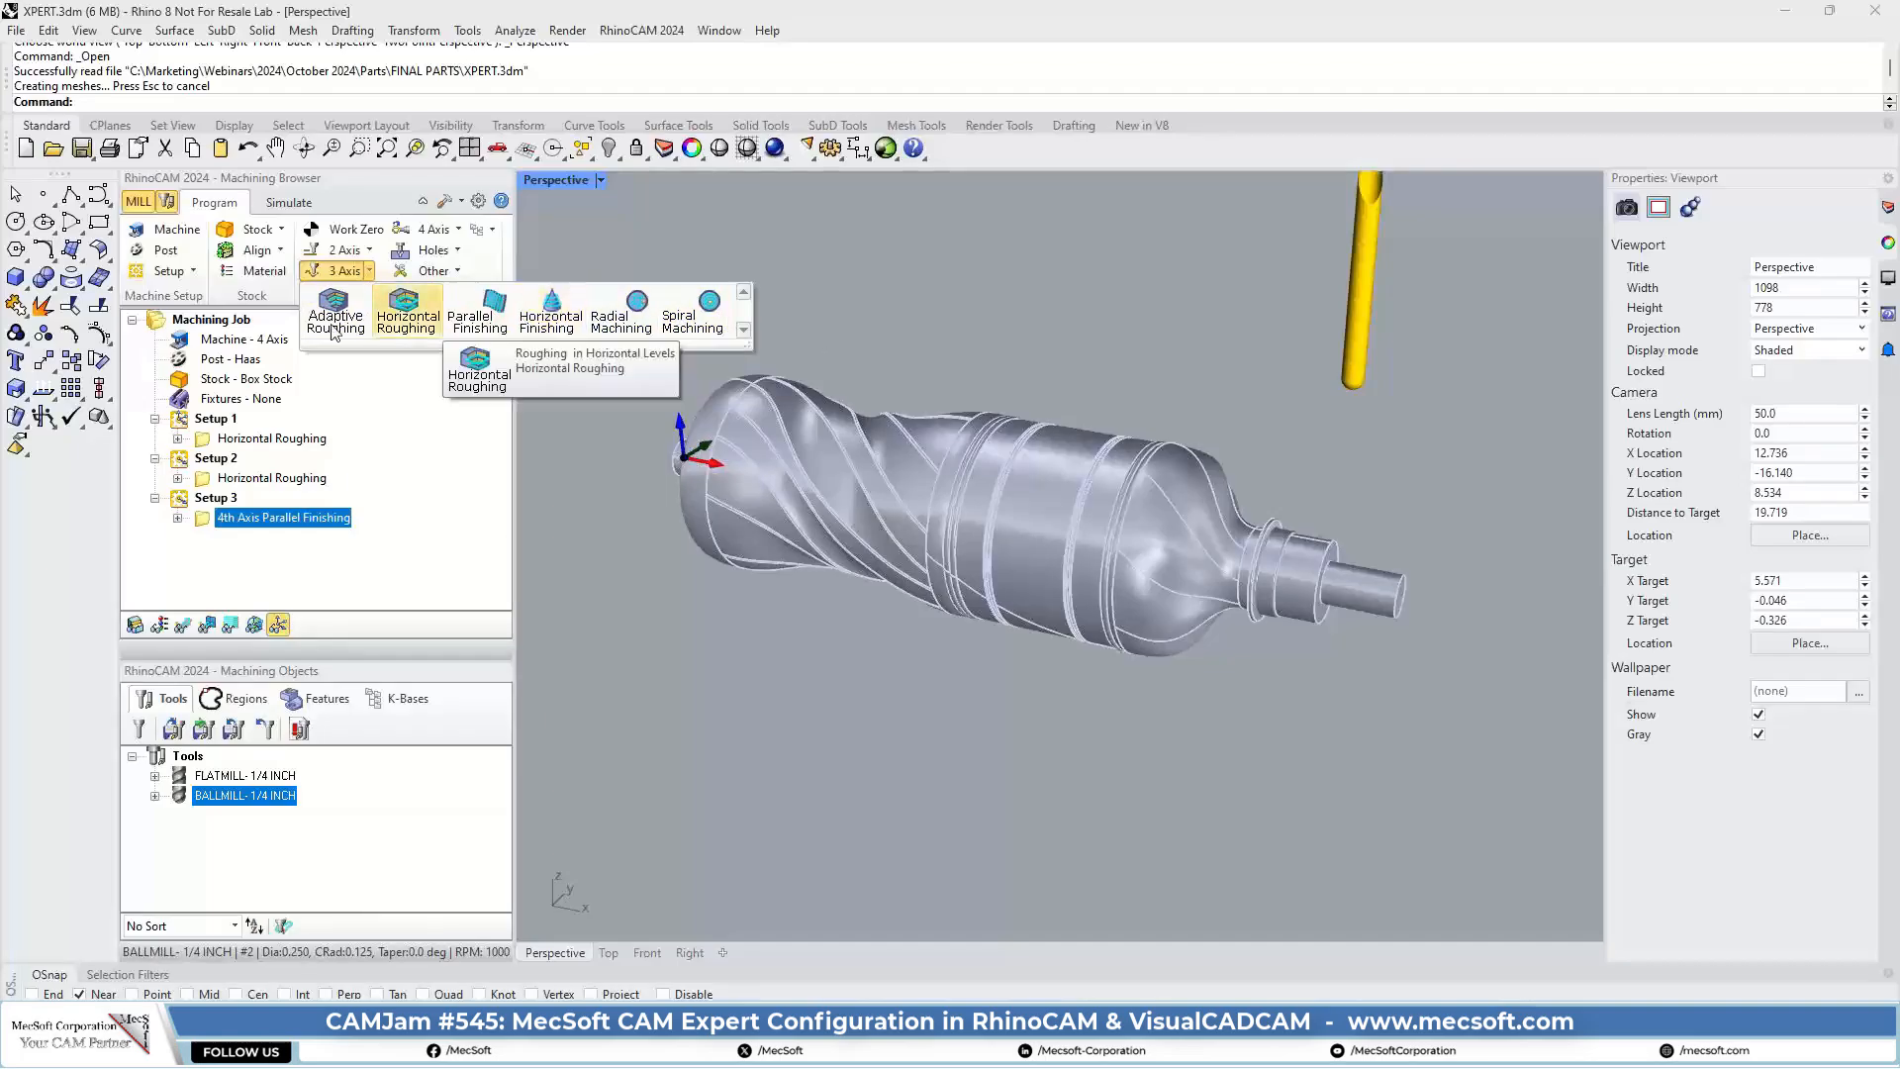
pyautogui.click(458, 229)
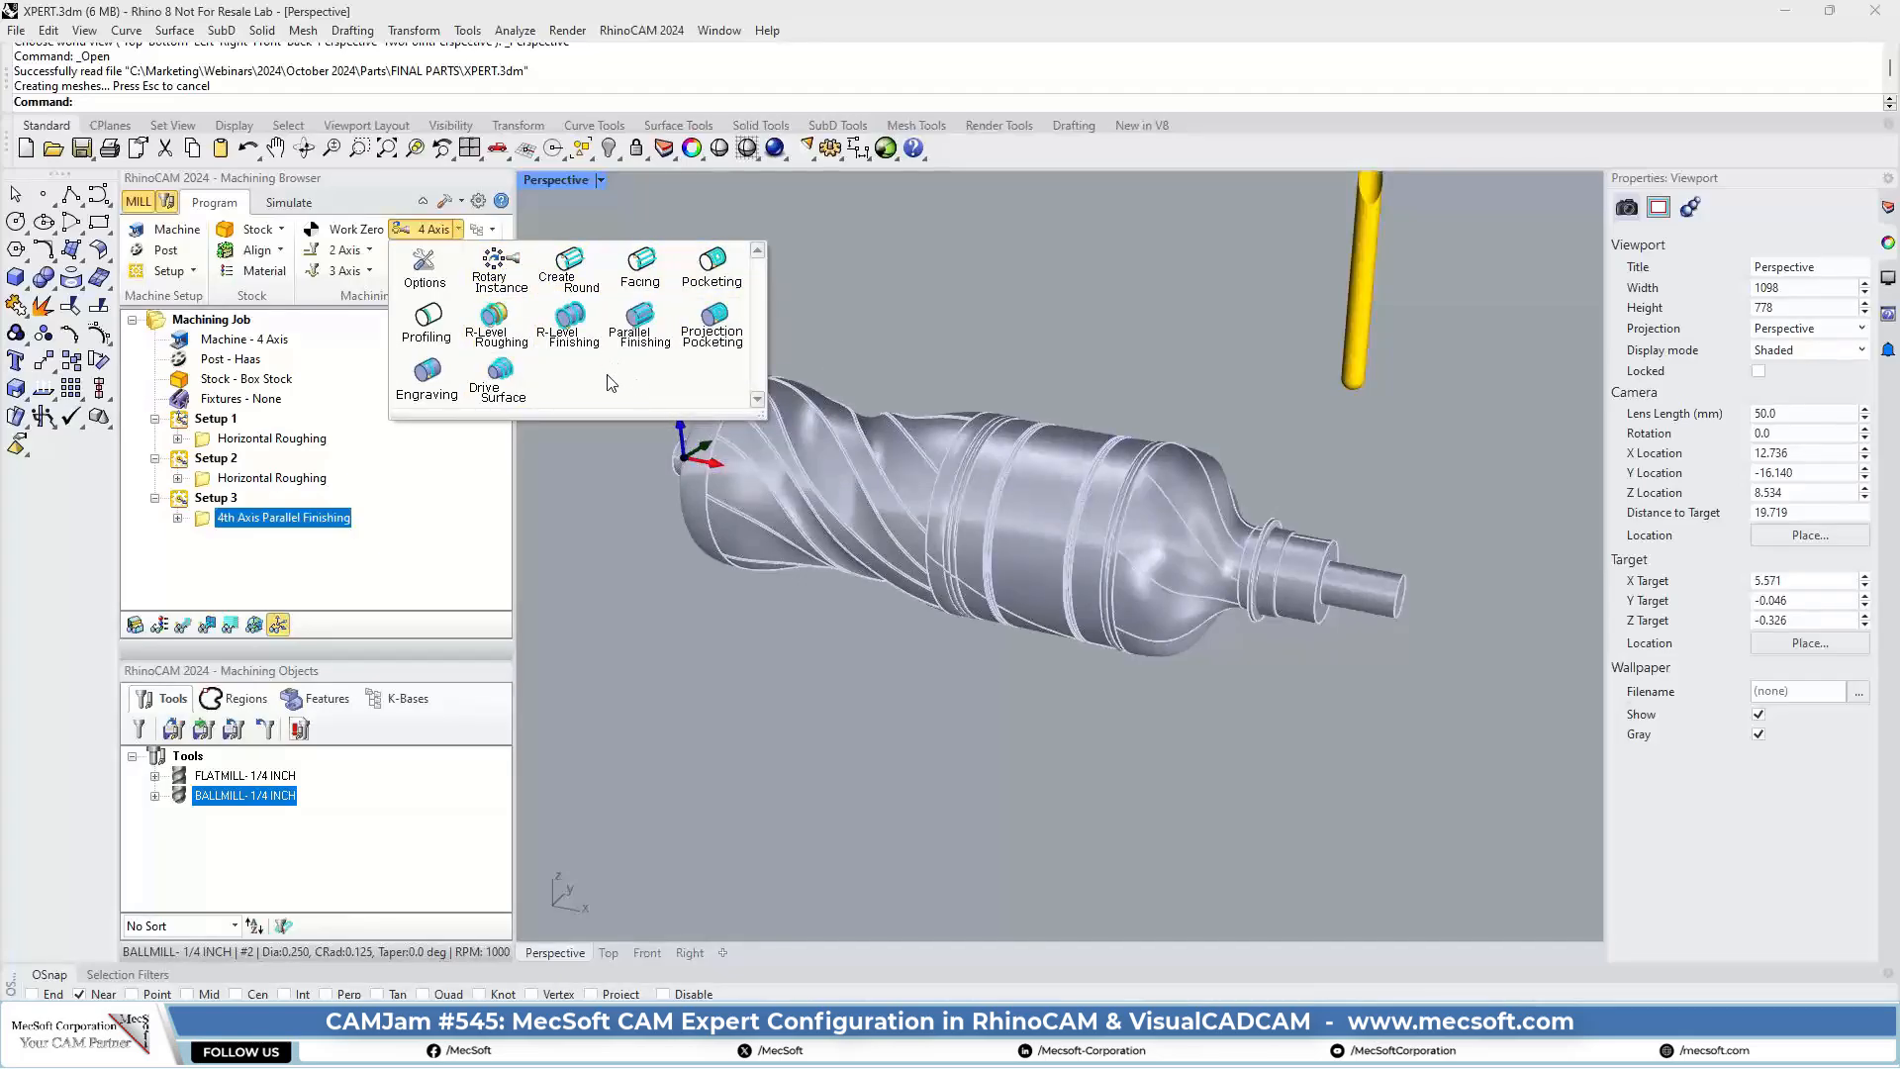
pyautogui.click(865, 305)
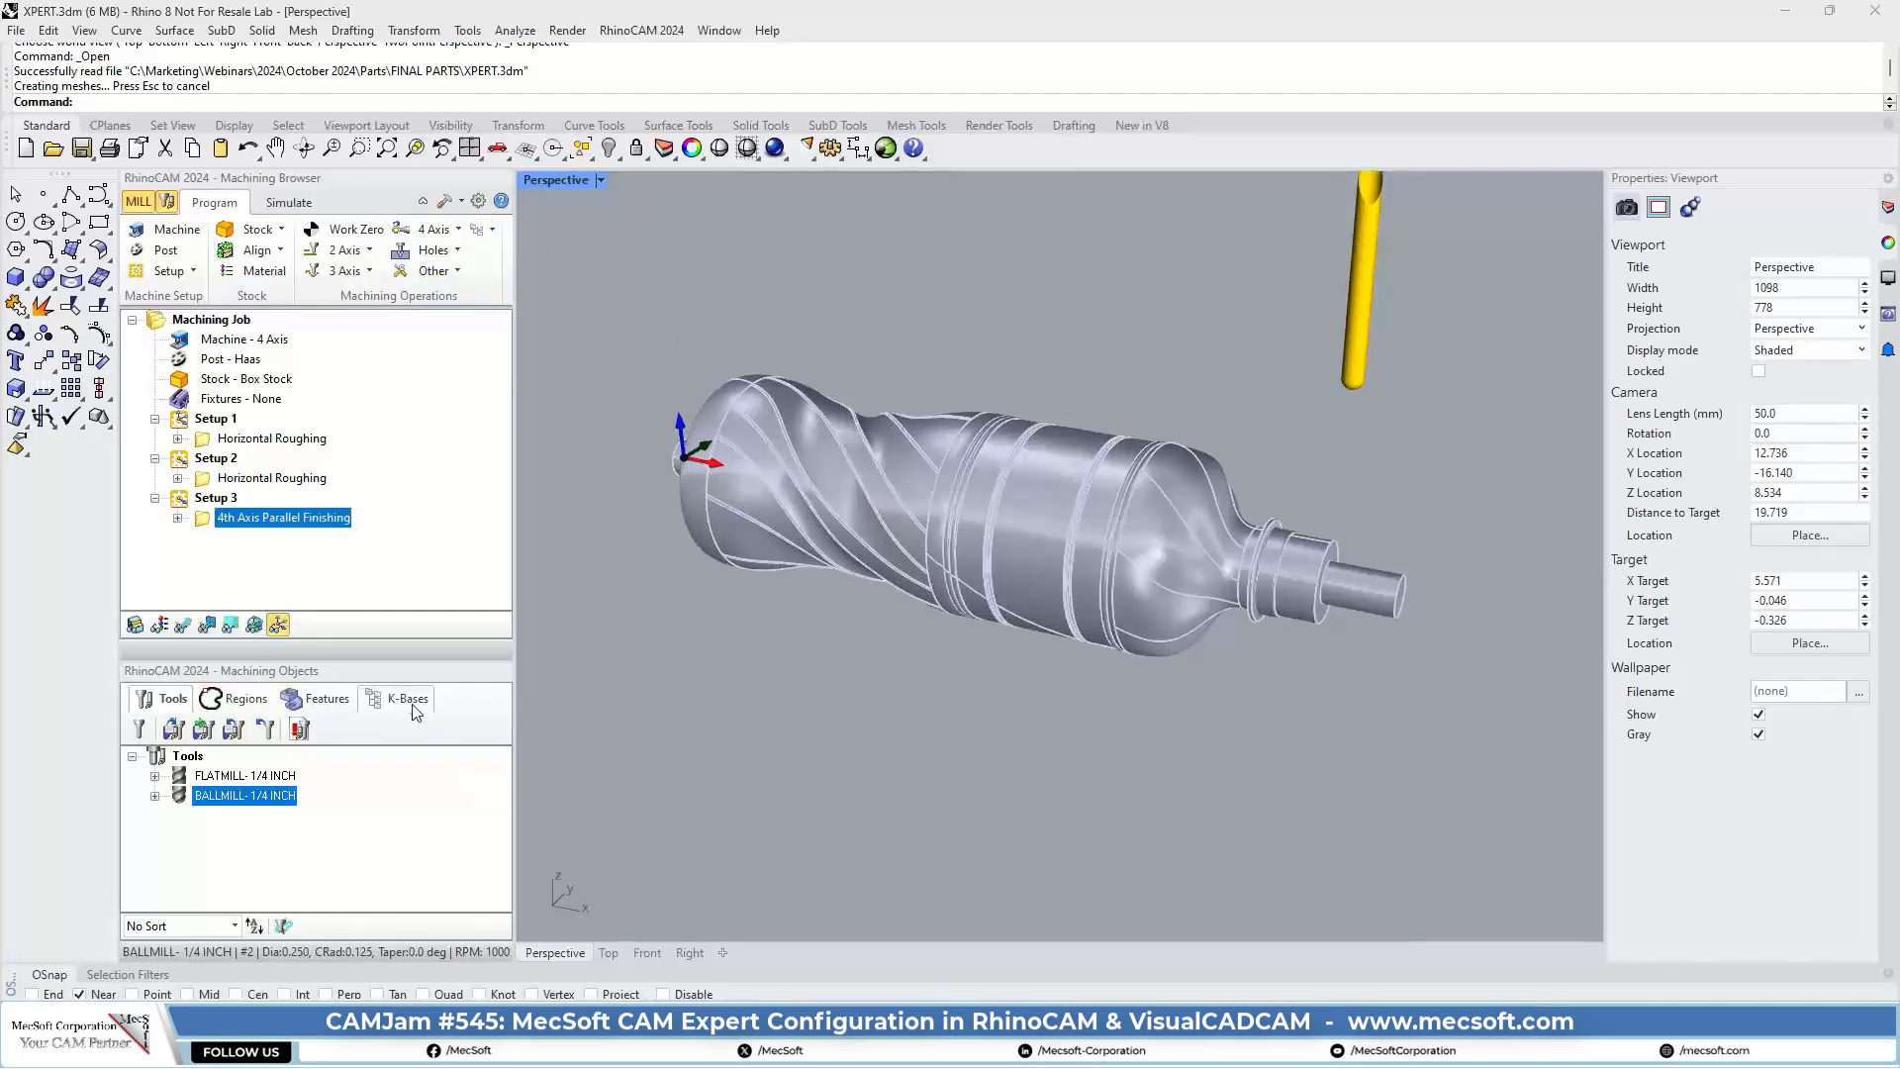
pyautogui.click(288, 203)
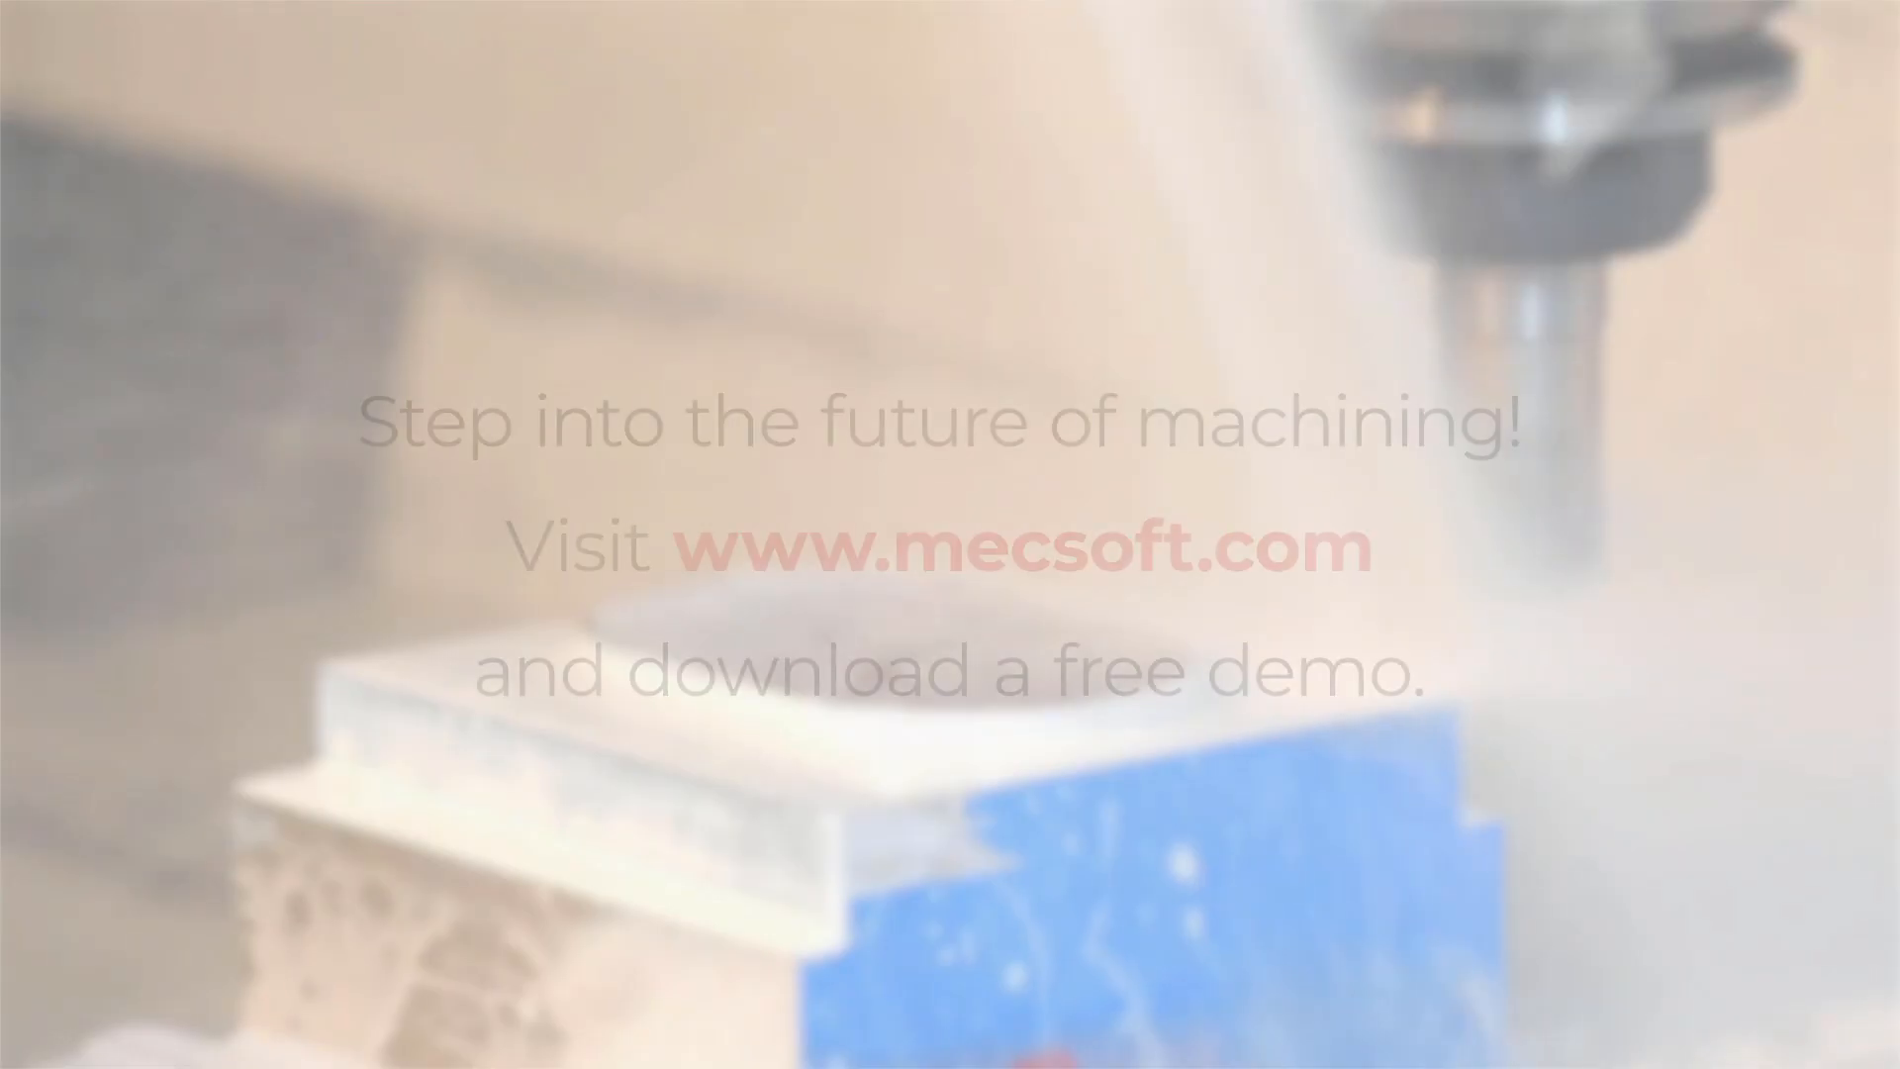